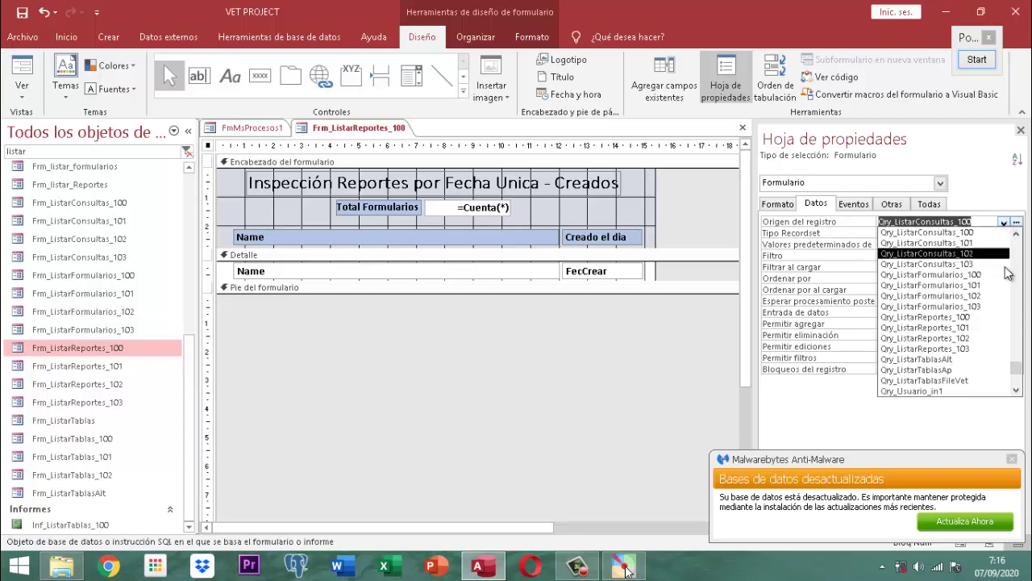
# Step: Set Frm_ListarReportes_100's record source to Qry_ListarReportes_100, then save and close the form
pyautogui.click(976, 317)
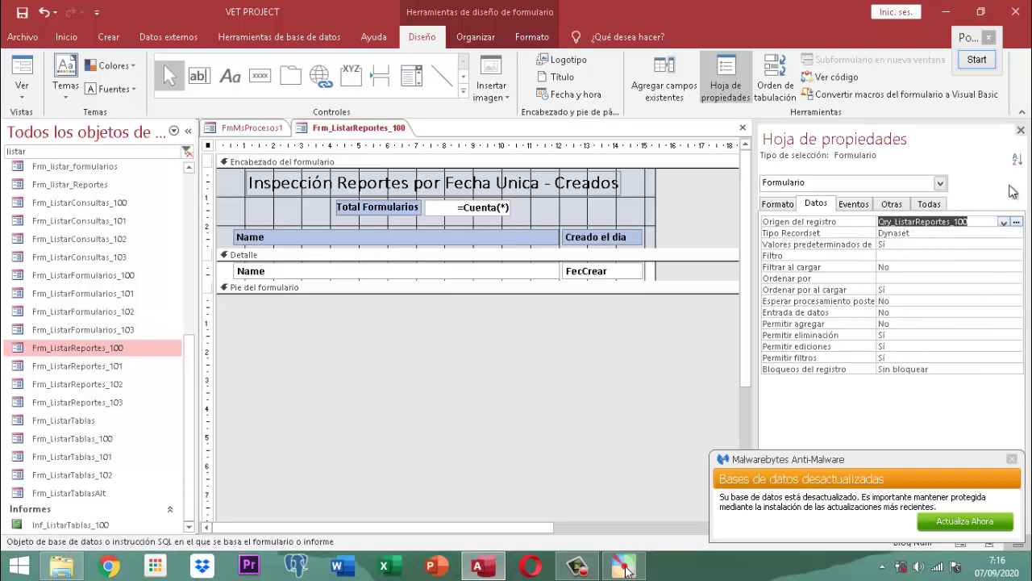
pyautogui.click(1021, 131)
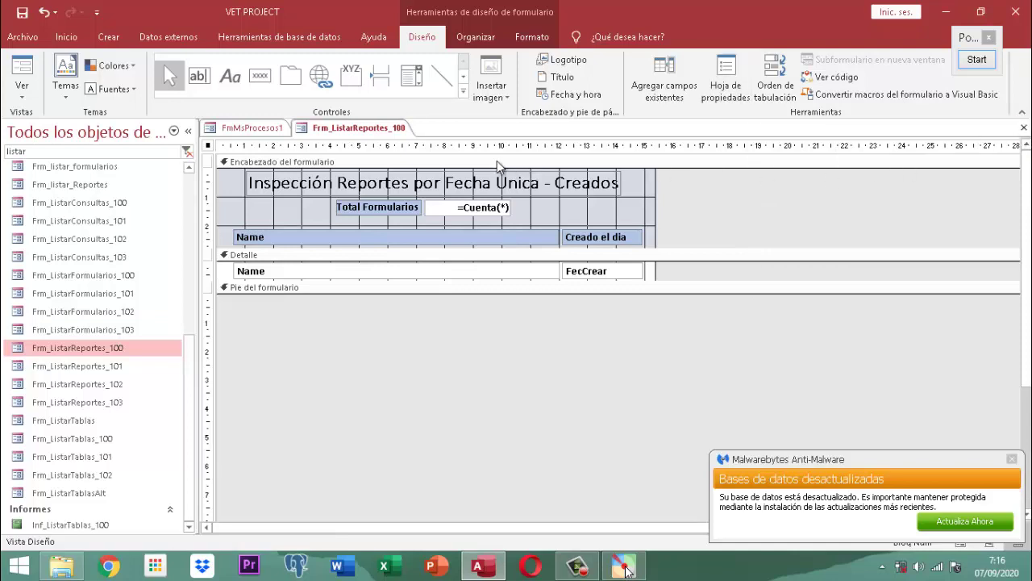
pyautogui.rightClick(373, 132)
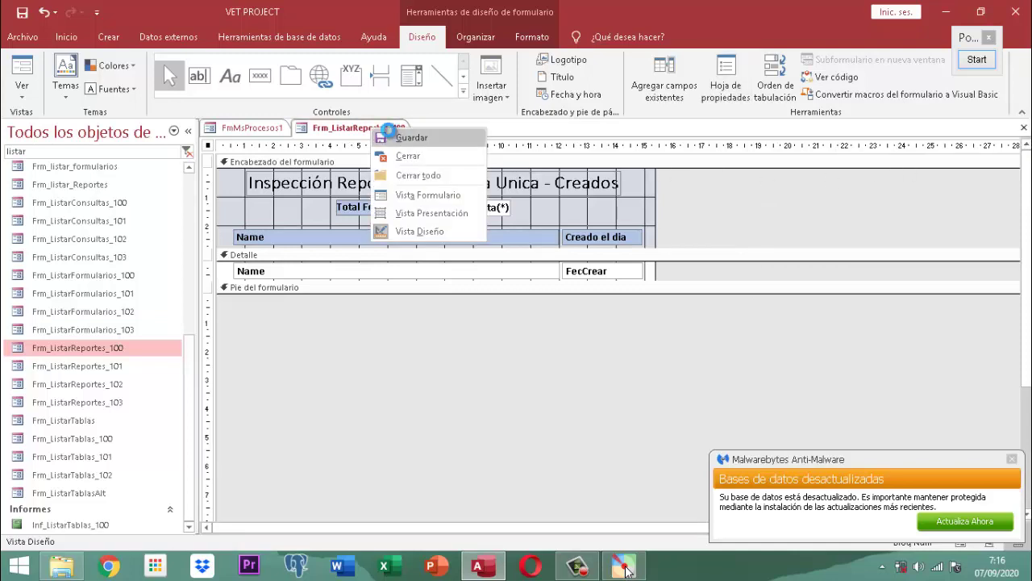
pyautogui.click(388, 136)
pyautogui.rightClick(384, 130)
pyautogui.click(412, 157)
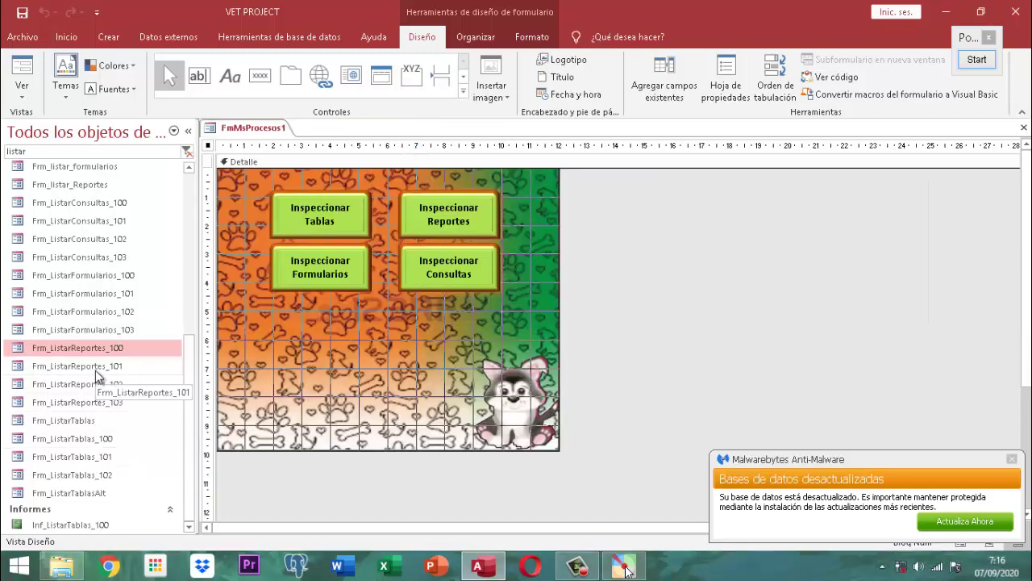
# Step: Open Frm_ListarReportes_101 in Design View and change 'Consultas' to 'Reportes' in its title
pyautogui.click(95, 368)
pyautogui.rightClick(95, 371)
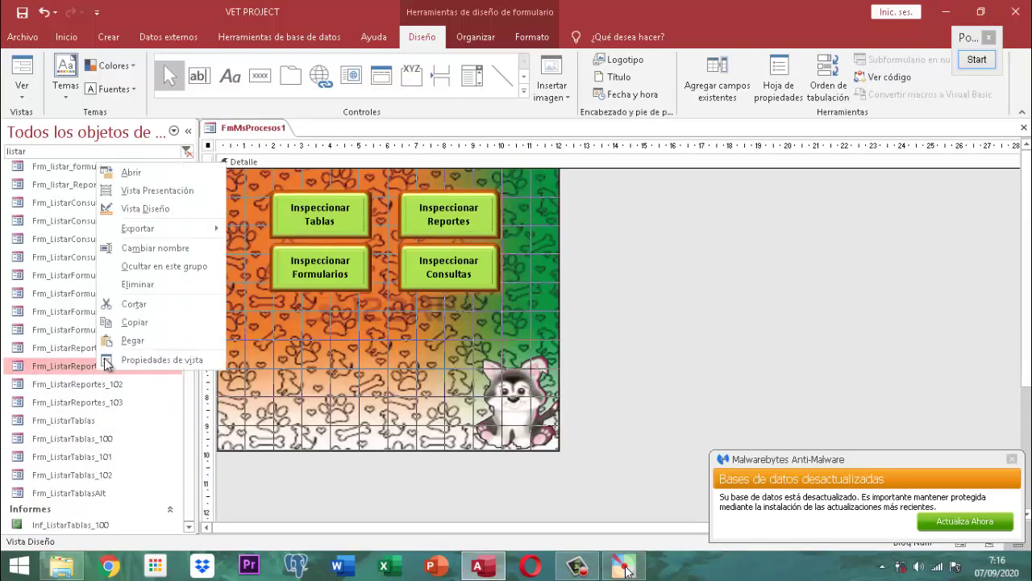
pyautogui.click(150, 209)
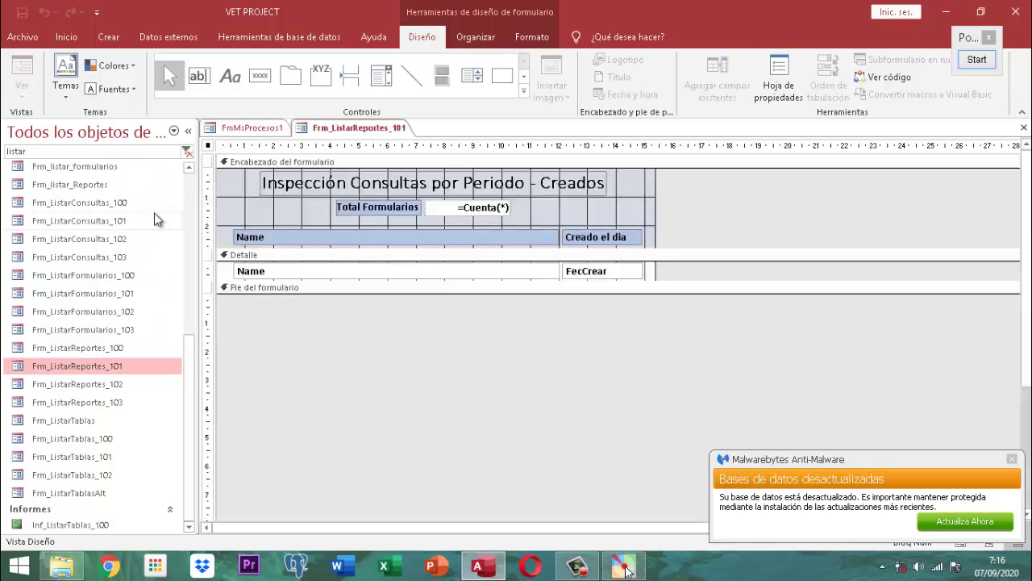
pyautogui.click(374, 181)
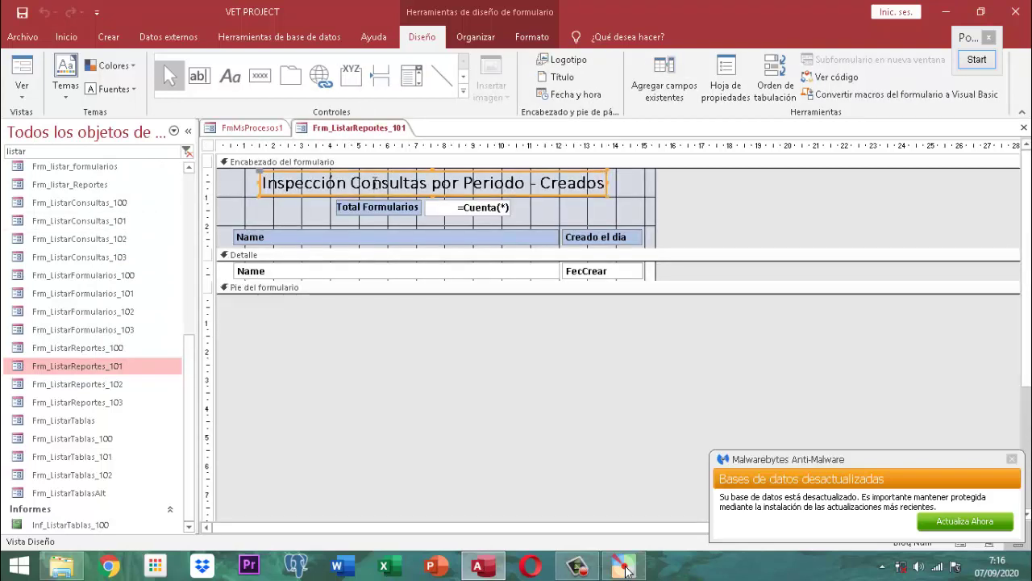
pyautogui.click(373, 183)
pyautogui.doubleClick(374, 184)
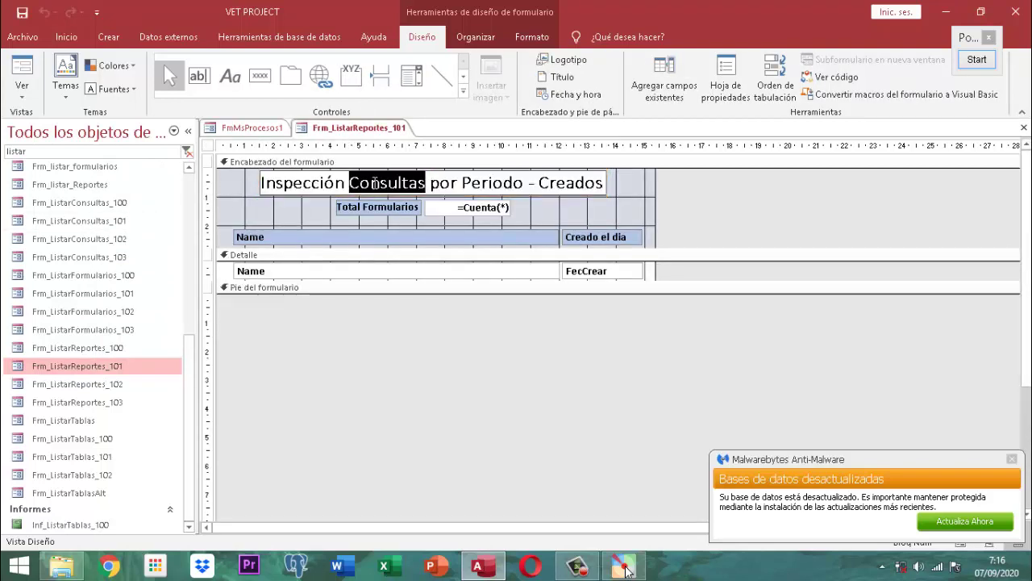
pyautogui.write('Reportes')
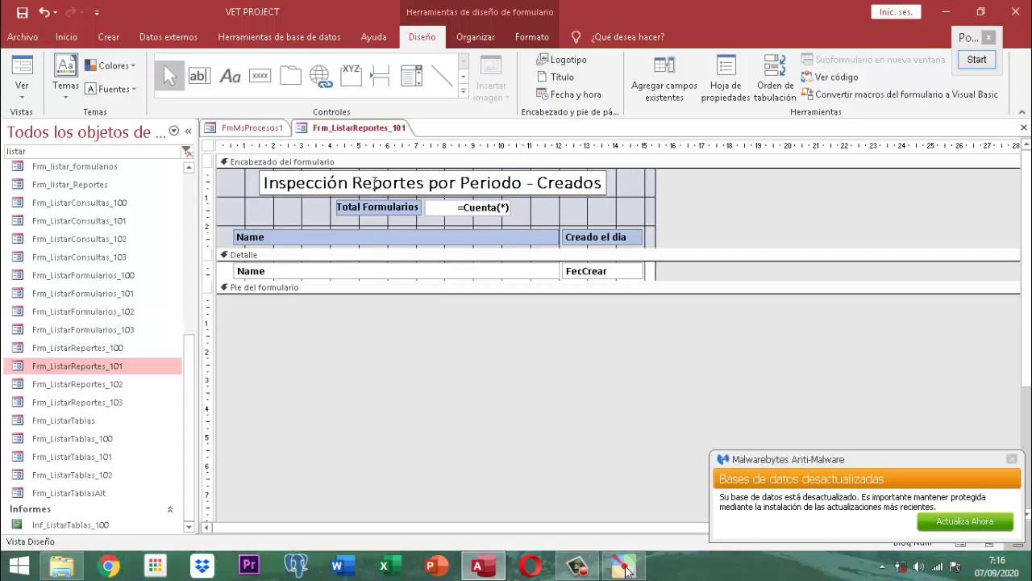
# Step: Set the form's record source to Qry_ListarReportes_101, then save and close it
pyautogui.click(730, 91)
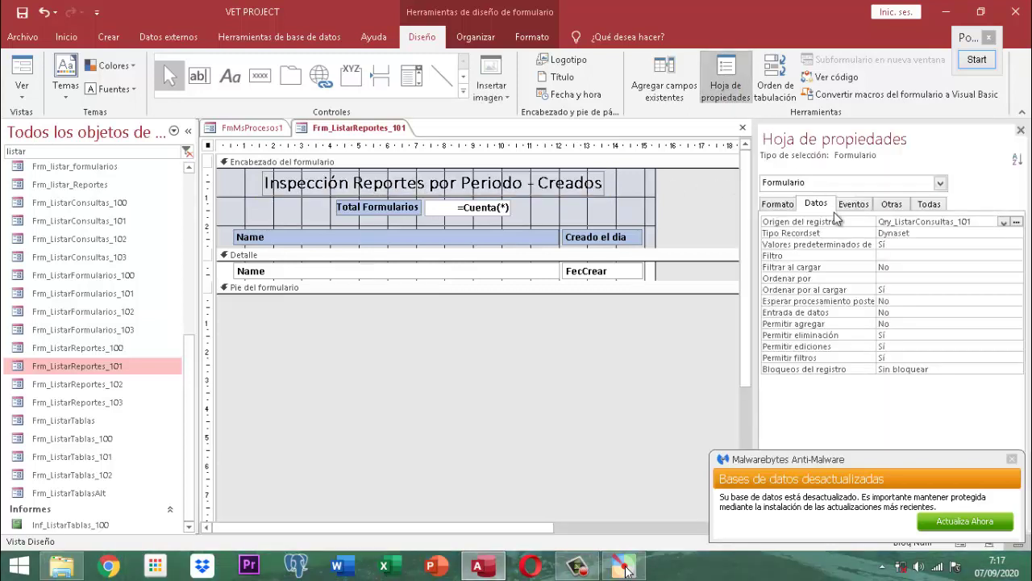
pyautogui.click(1005, 222)
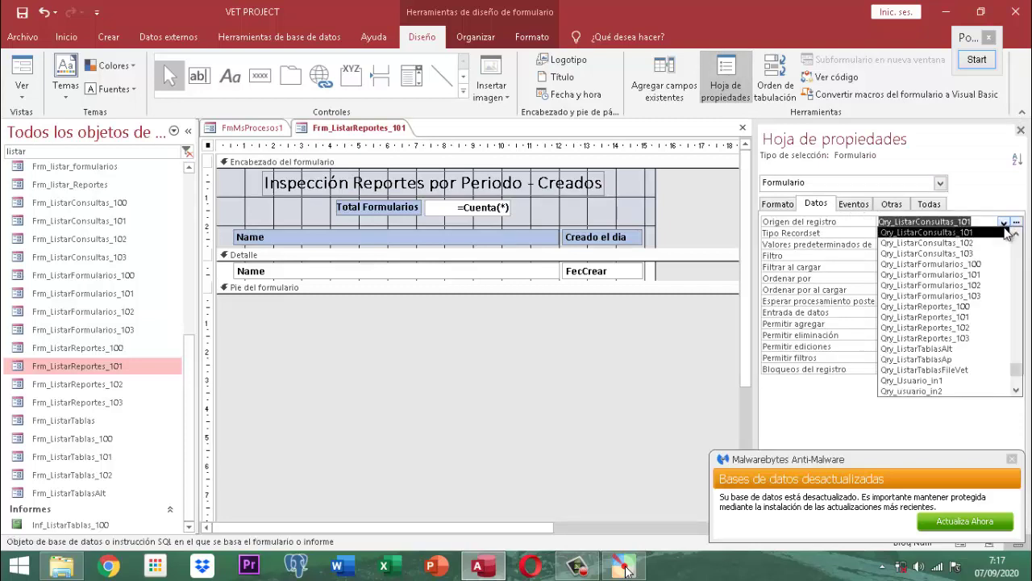
pyautogui.click(972, 317)
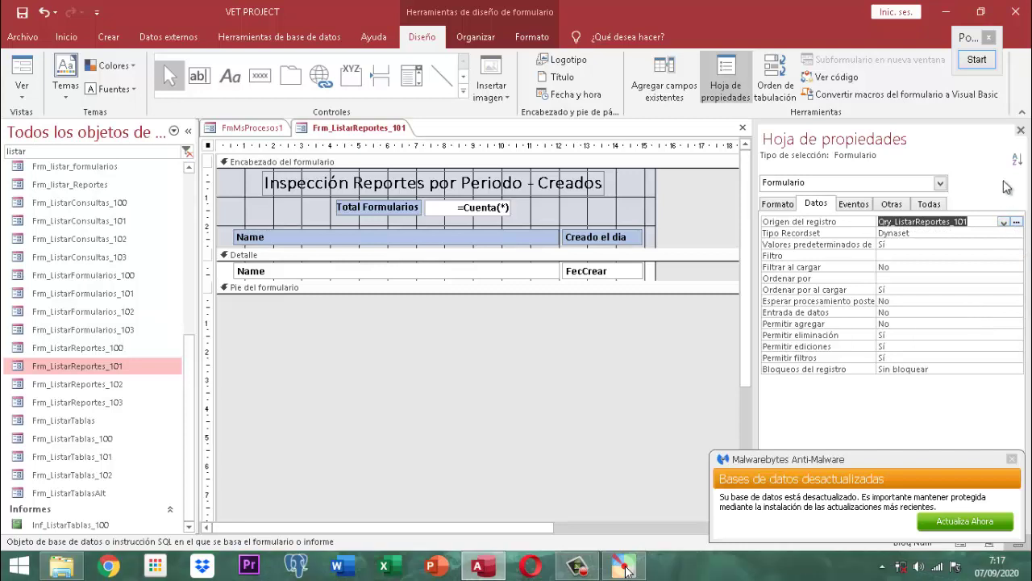
pyautogui.click(1020, 129)
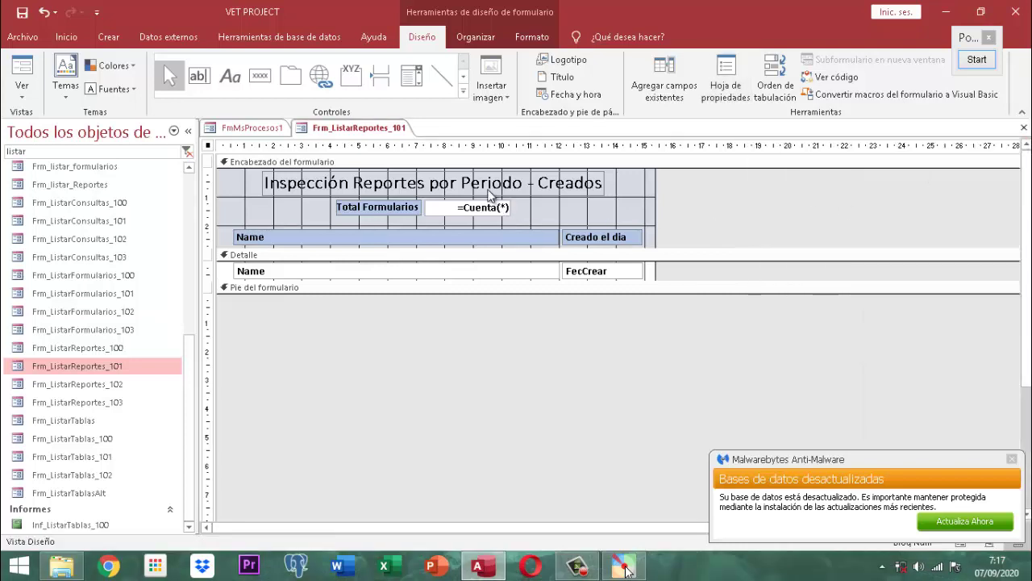
pyautogui.rightClick(377, 127)
pyautogui.click(411, 135)
pyautogui.rightClick(394, 129)
pyautogui.click(418, 156)
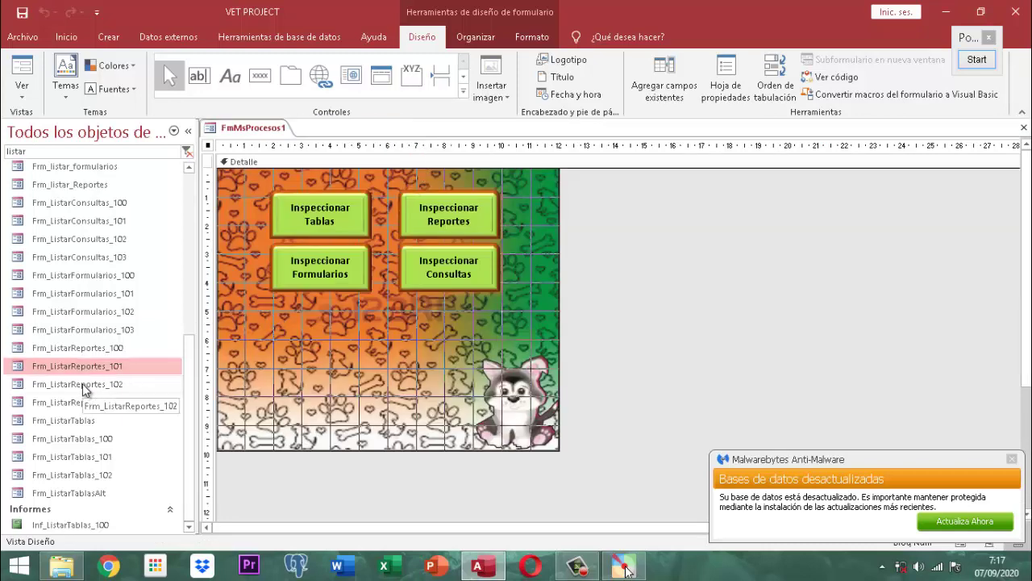
# Step: Open Frm_ListarReportes_102 in Design View, replace 'Consulta' with 'Reportes' in its title, and list record-source queries
pyautogui.rightClick(83, 384)
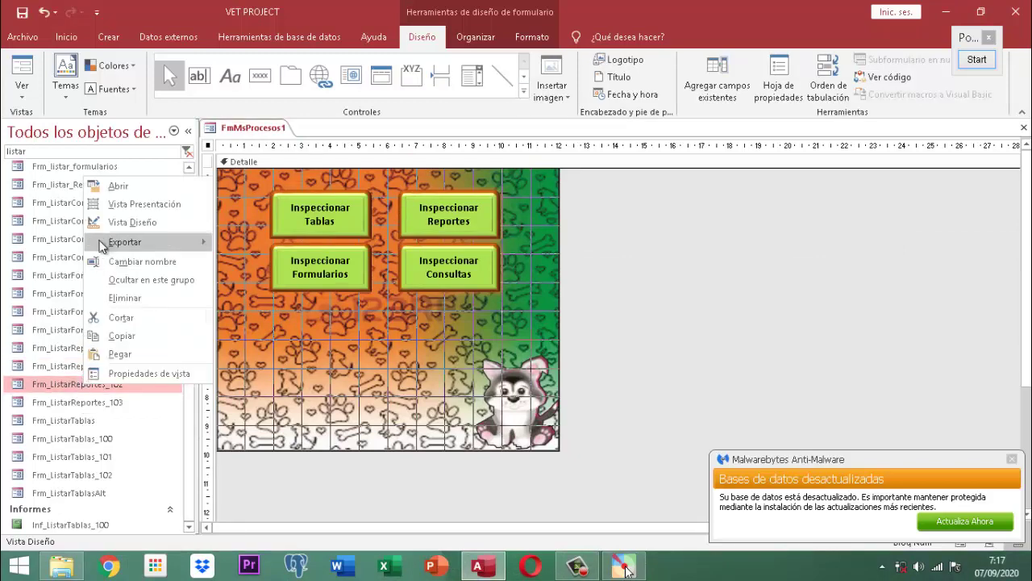
pyautogui.click(136, 222)
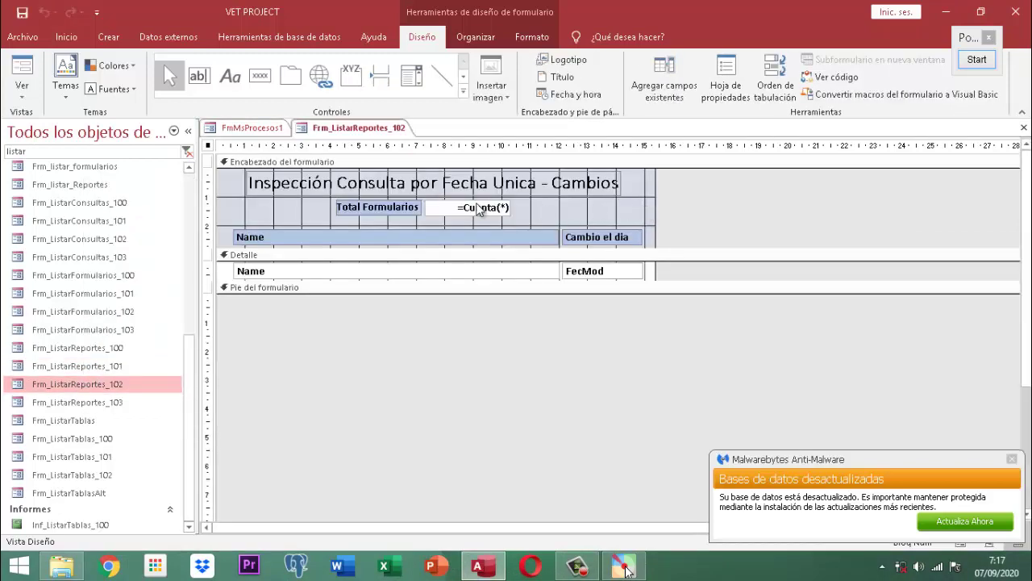
pyautogui.click(387, 182)
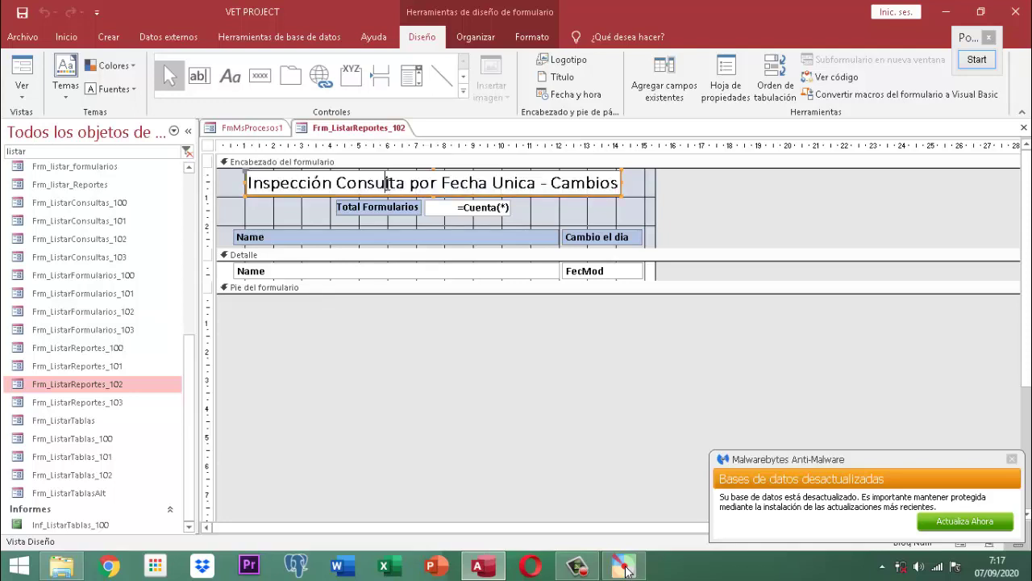
pyautogui.doubleClick(387, 182)
pyautogui.write('Reportes')
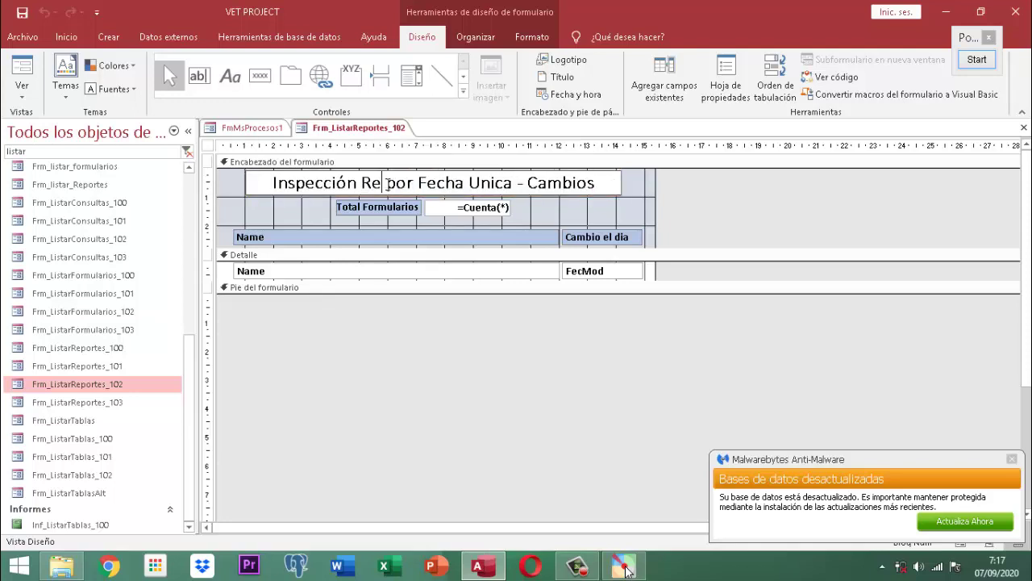
pyautogui.click(737, 198)
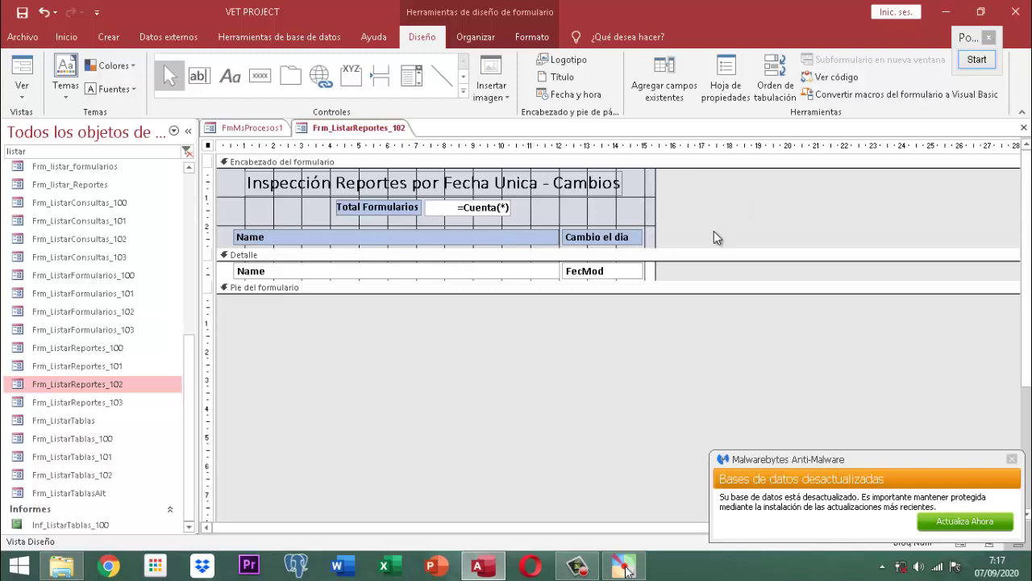
pyautogui.click(729, 78)
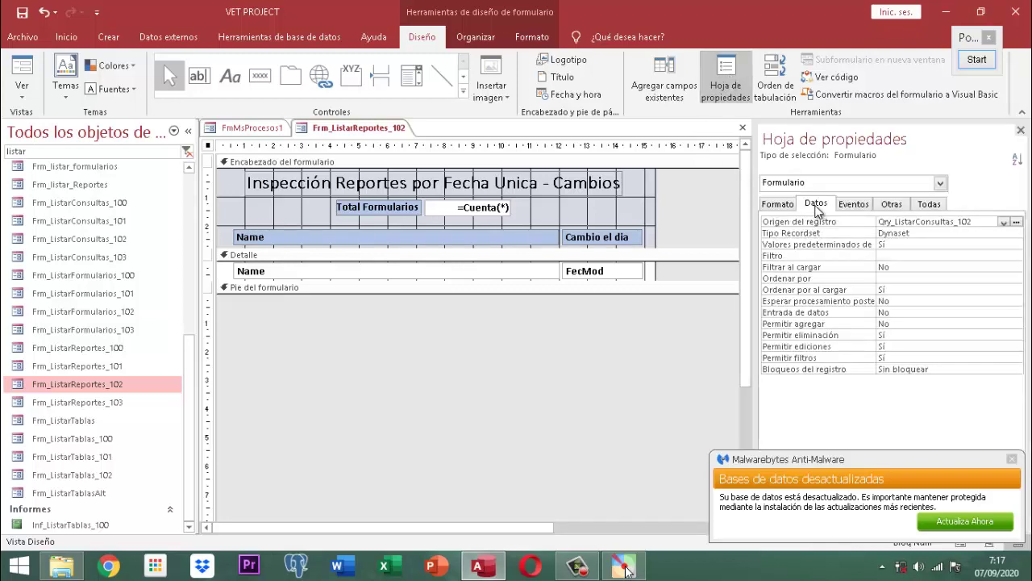
pyautogui.click(1004, 221)
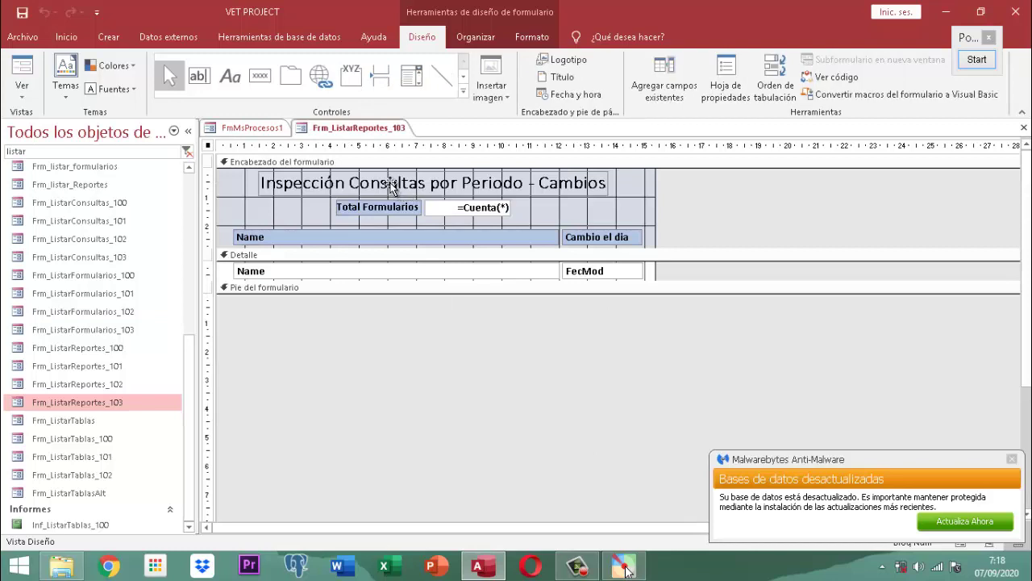
# Step: Change 'Consultas' to 'Reportes' in Frm_ListarReportes_103's title label
pyautogui.click(390, 183)
pyautogui.doubleClick(390, 182)
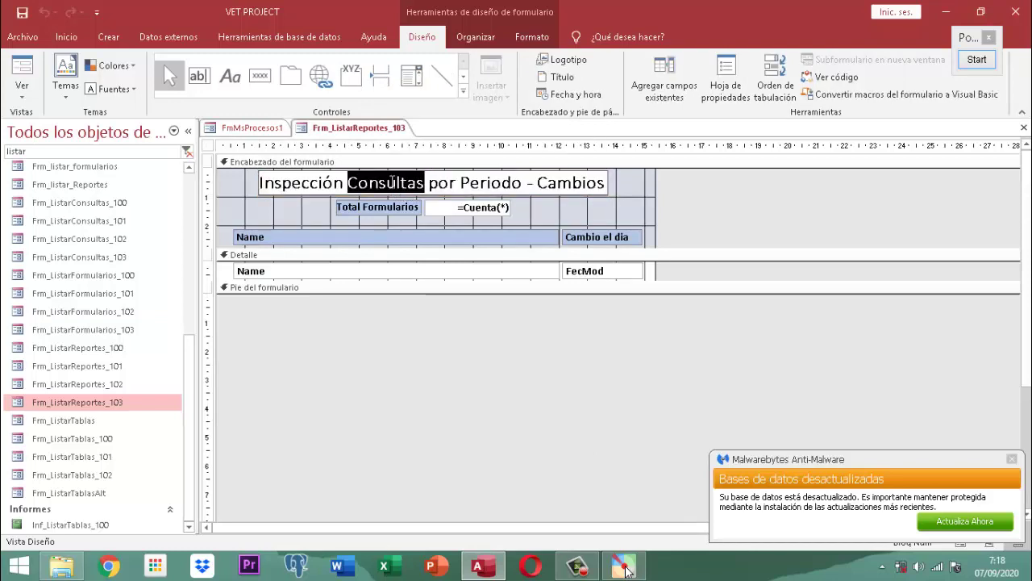
pyautogui.click(618, 189)
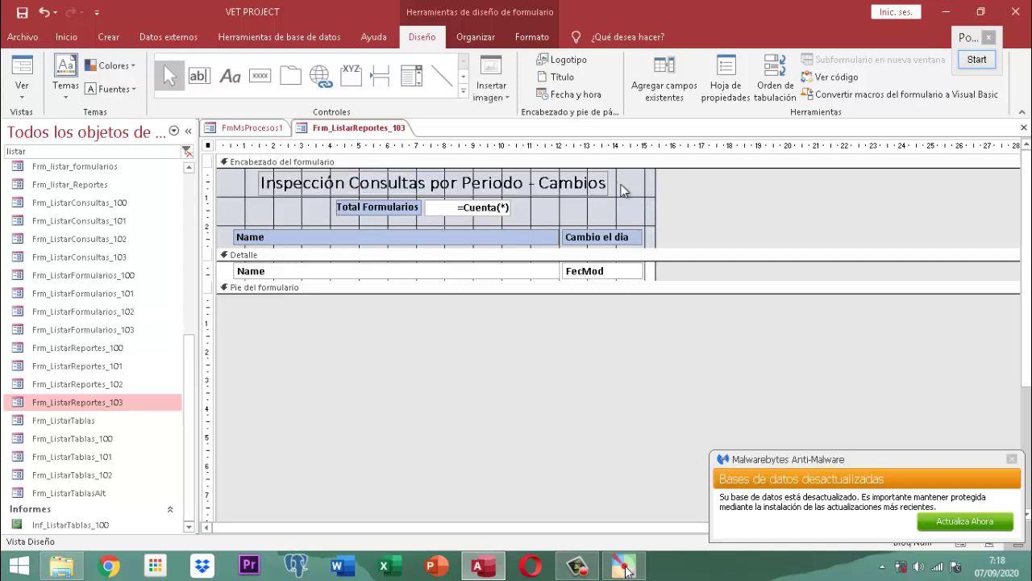
pyautogui.click(367, 185)
pyautogui.click(369, 183)
pyautogui.doubleClick(366, 181)
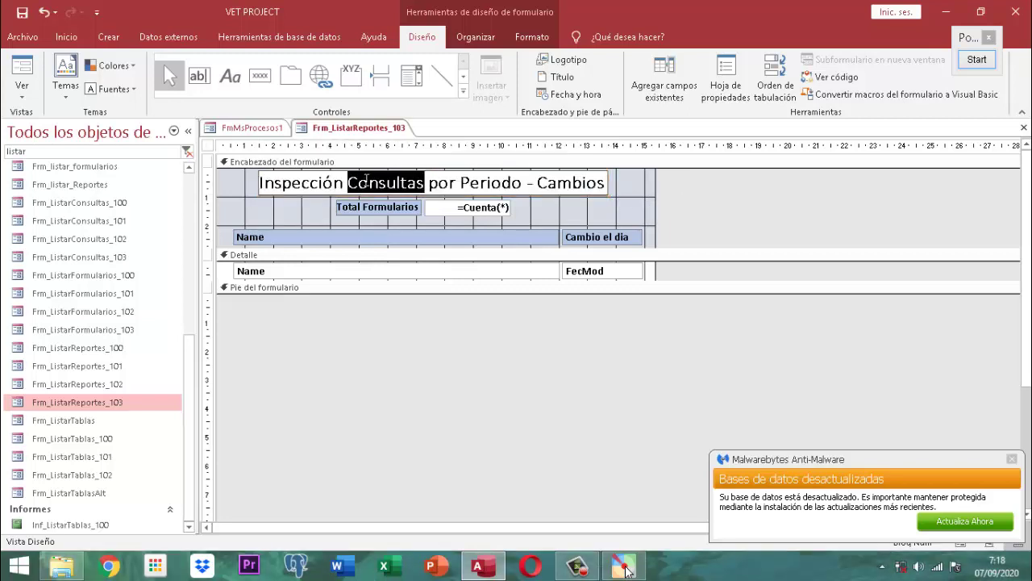
pyautogui.write('Reportes')
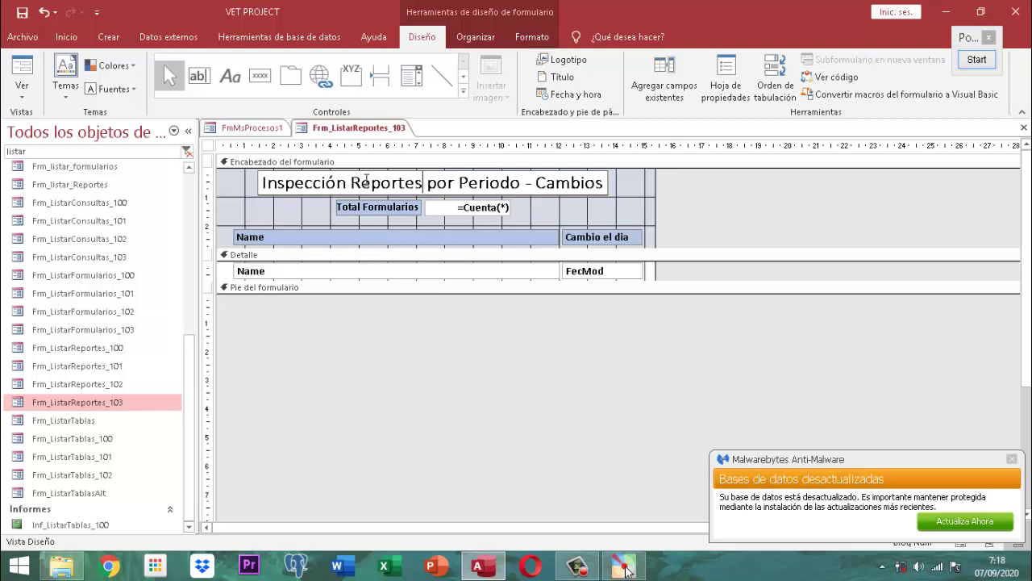
pyautogui.click(744, 186)
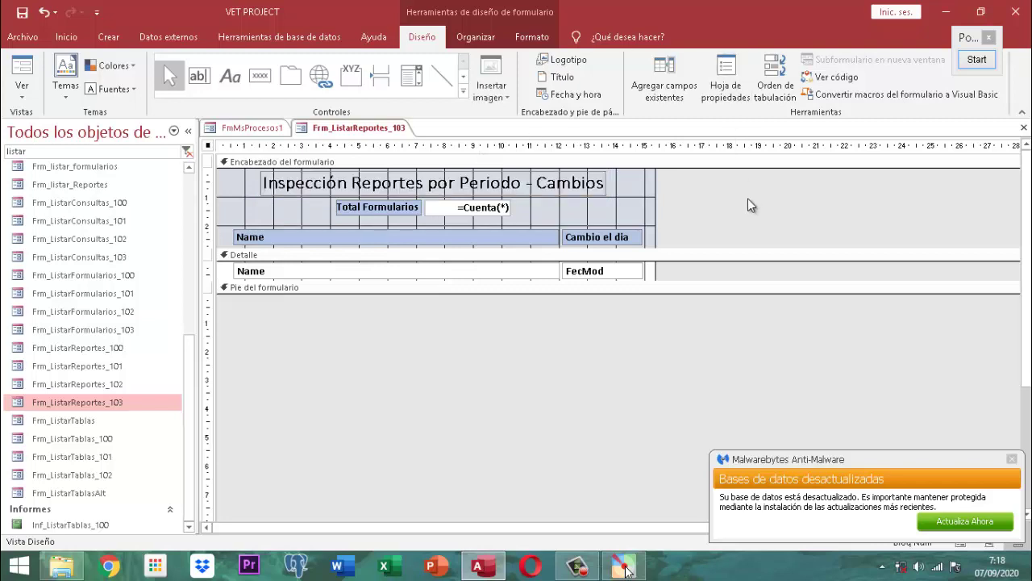
# Step: Set the form's record source to Qry_ListarReportes_103 and save the form
pyautogui.click(727, 77)
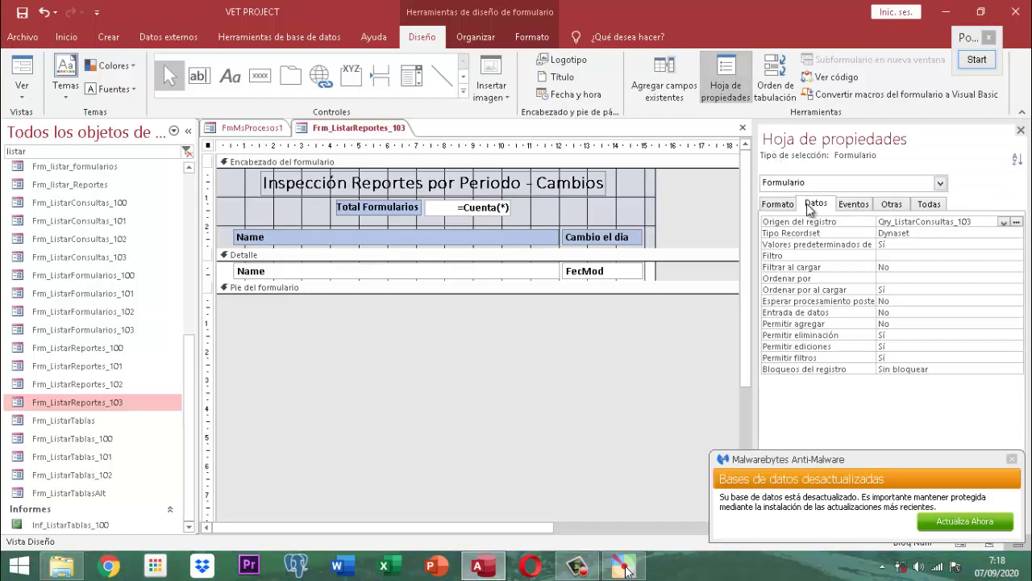
pyautogui.click(1005, 222)
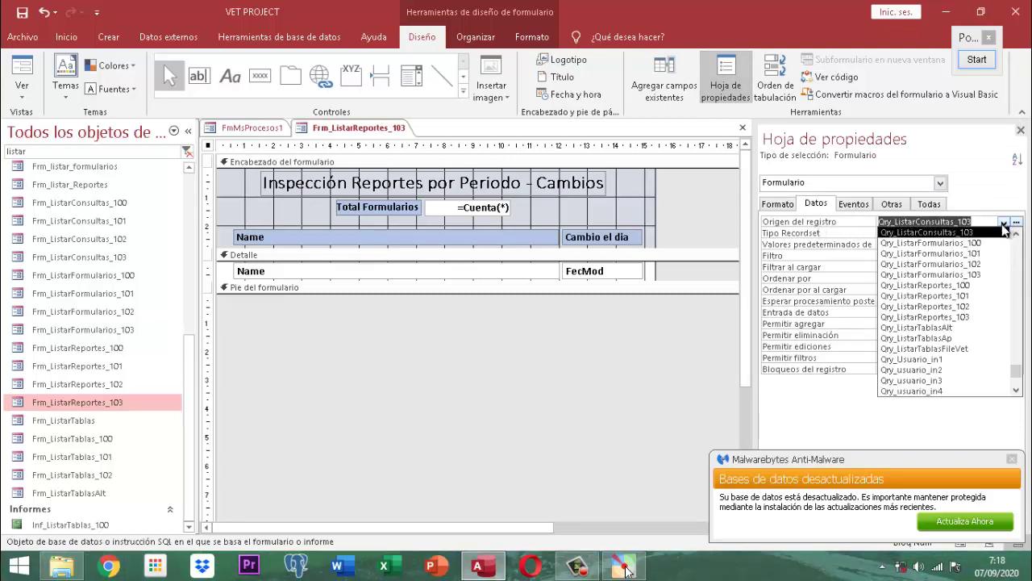
pyautogui.click(970, 318)
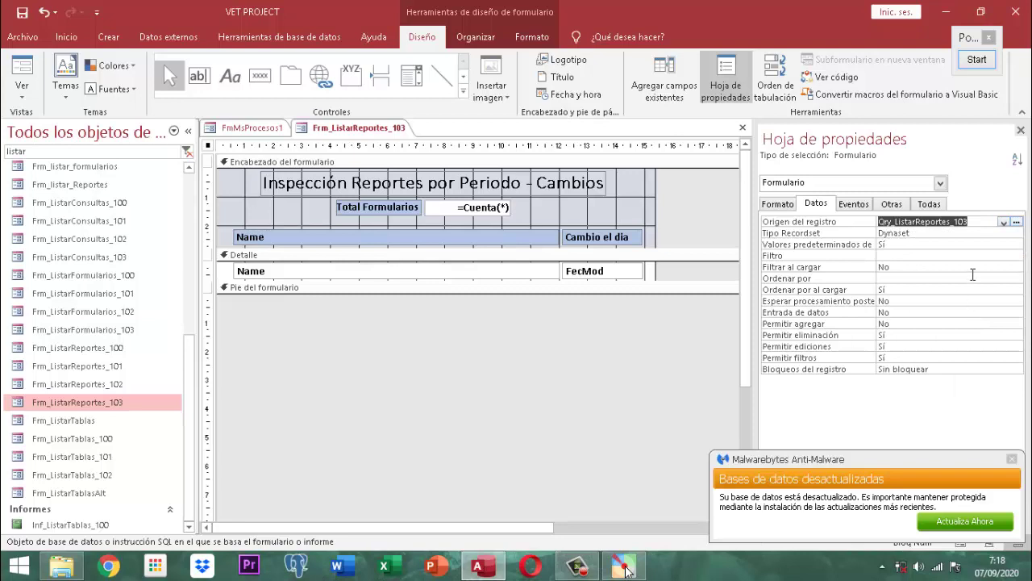
pyautogui.click(1020, 130)
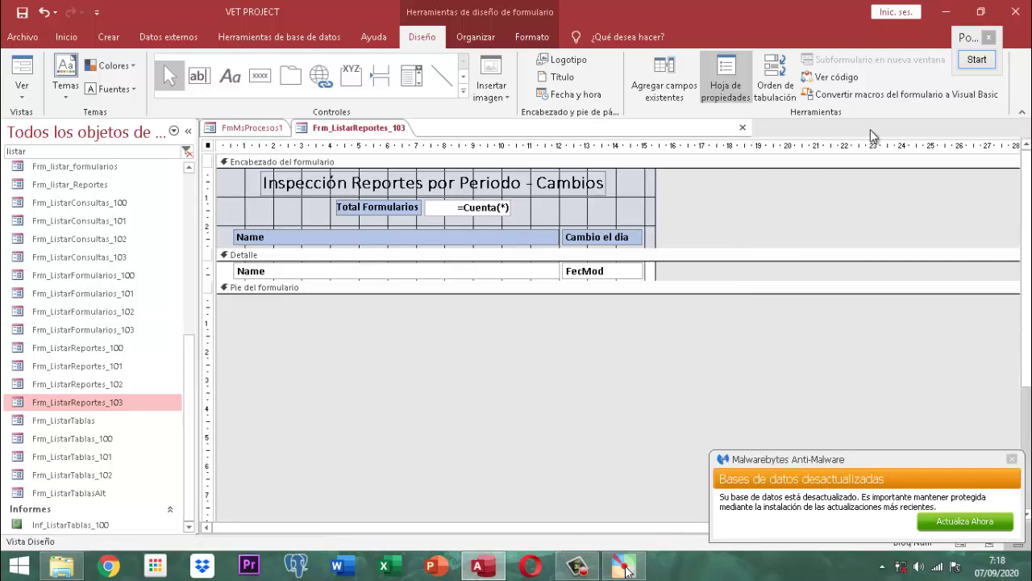
pyautogui.rightClick(380, 128)
pyautogui.click(405, 133)
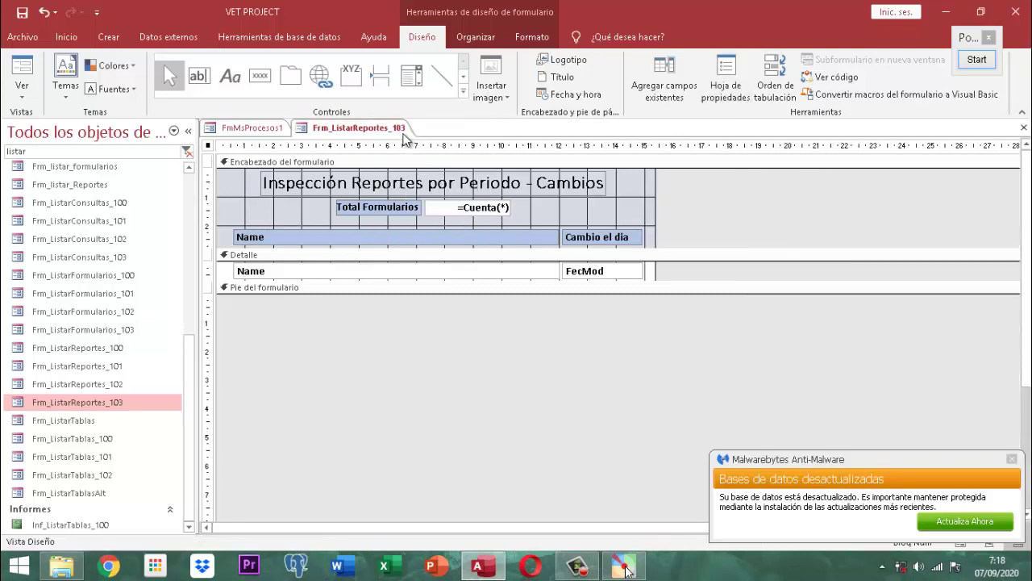
pyautogui.rightClick(405, 136)
pyautogui.click(408, 137)
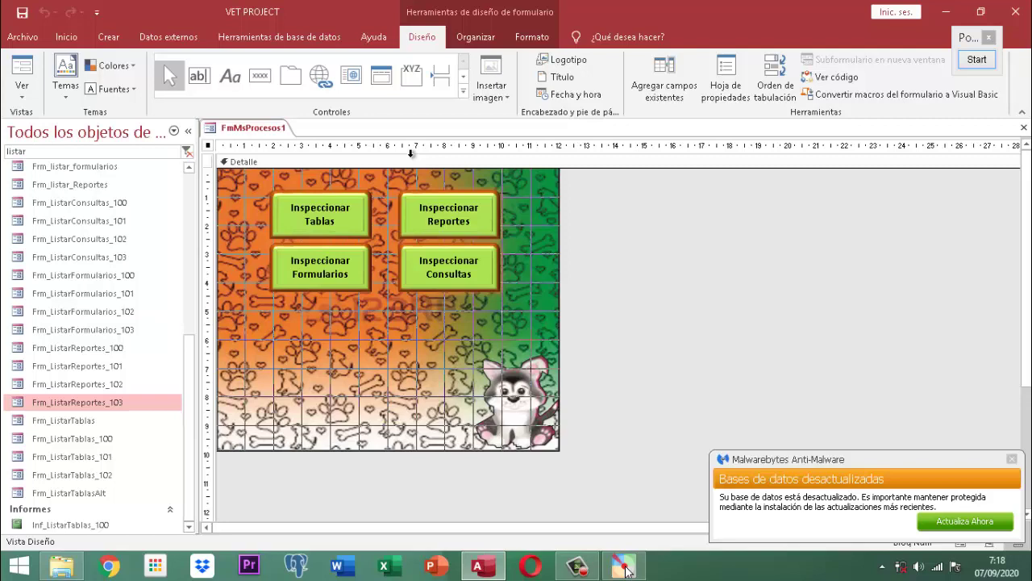
# Step: Open the On Click event code for the Inspeccionar Reportes button
pyautogui.click(450, 225)
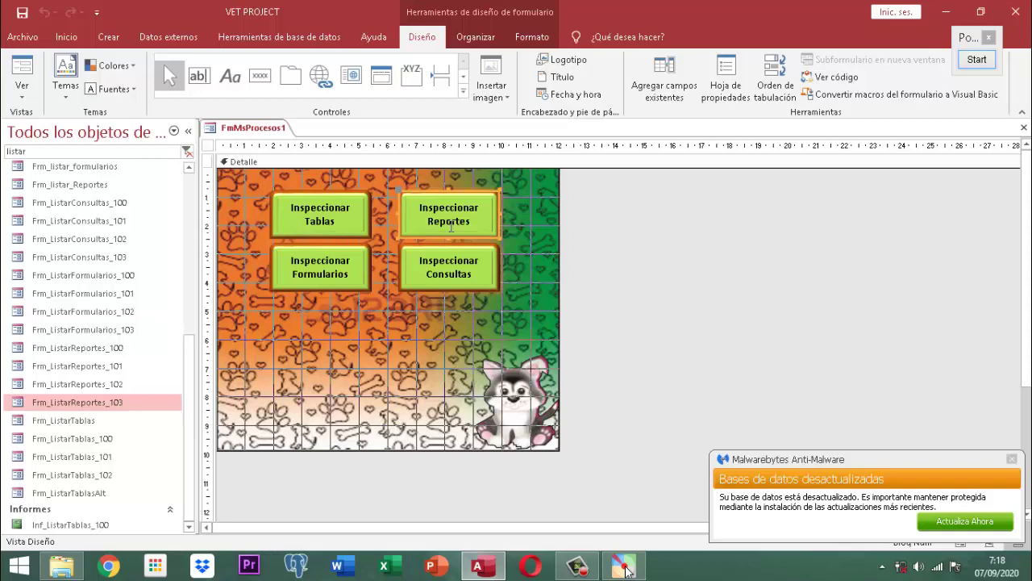
pyautogui.click(728, 89)
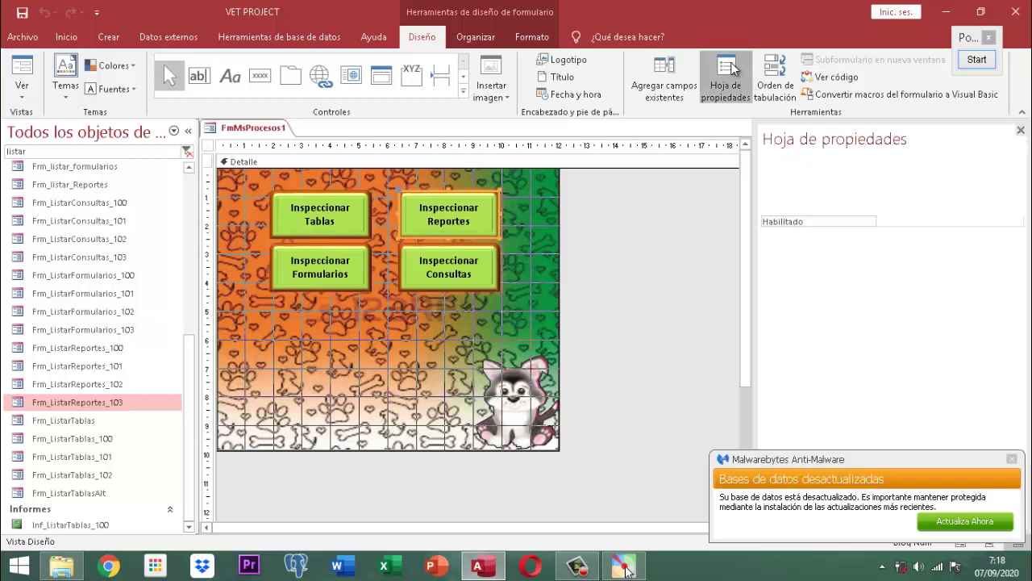
pyautogui.click(854, 206)
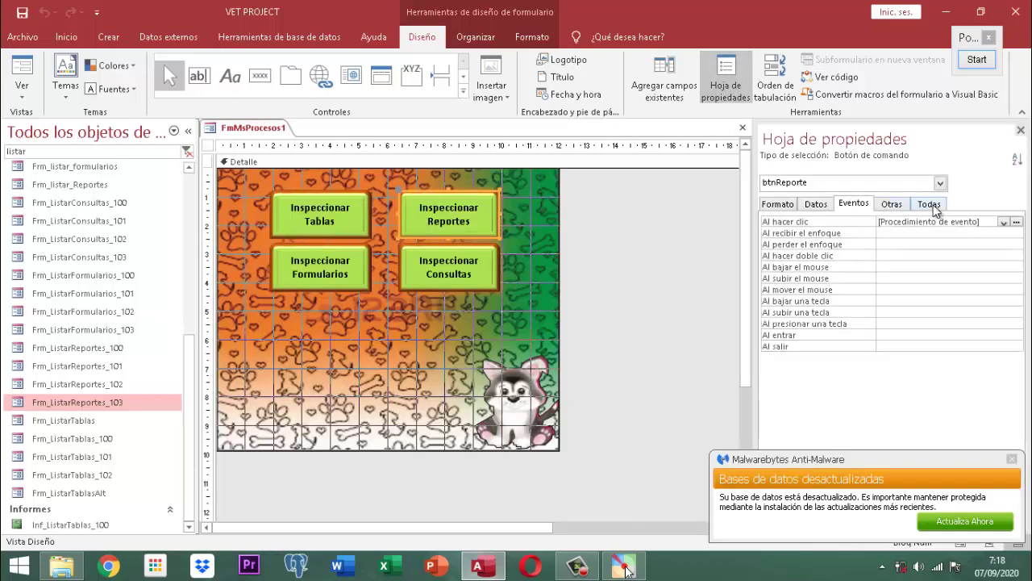
pyautogui.click(1017, 221)
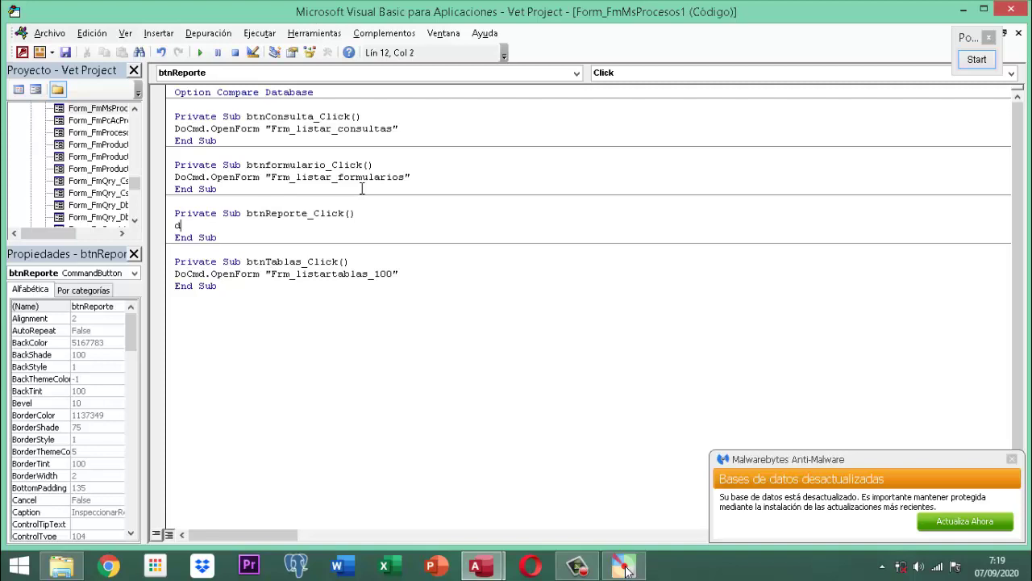
# Step: Type 'docmd.openform "Frm_listar_repor' as the first statement in btnReporte_Click
pyautogui.write('docmd.')
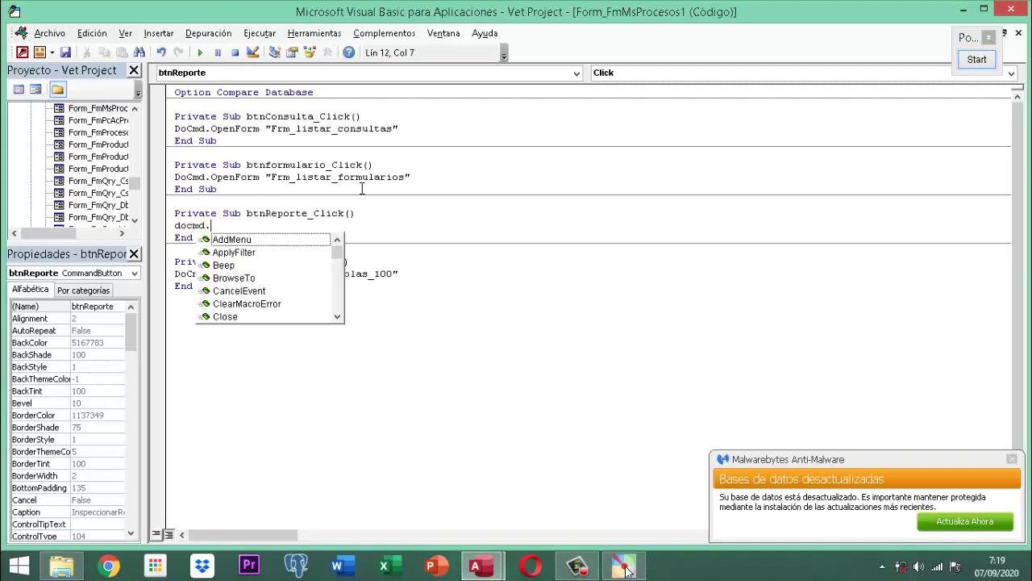
pyautogui.write('openform ')
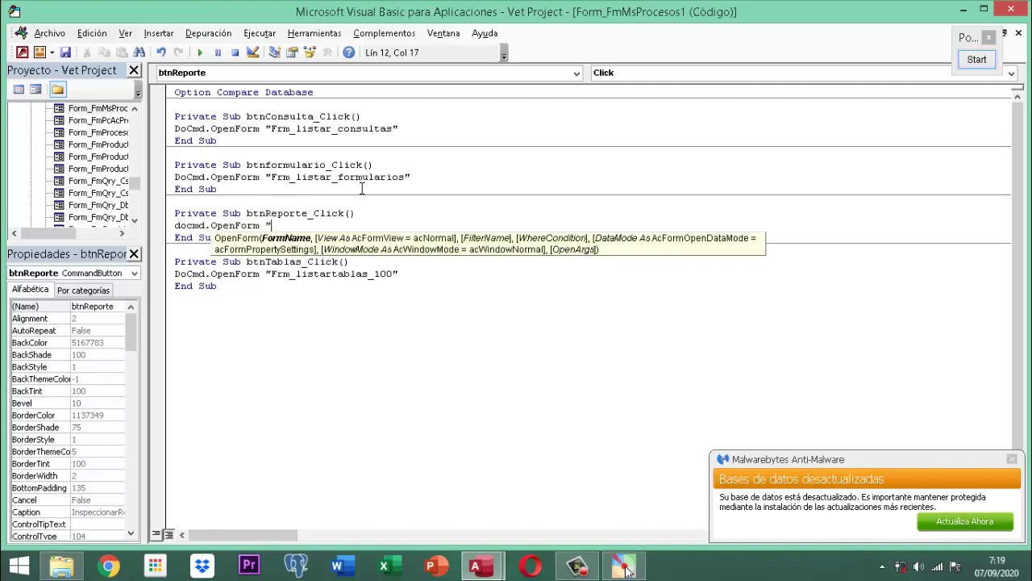
pyautogui.write('"Frm_listar_')
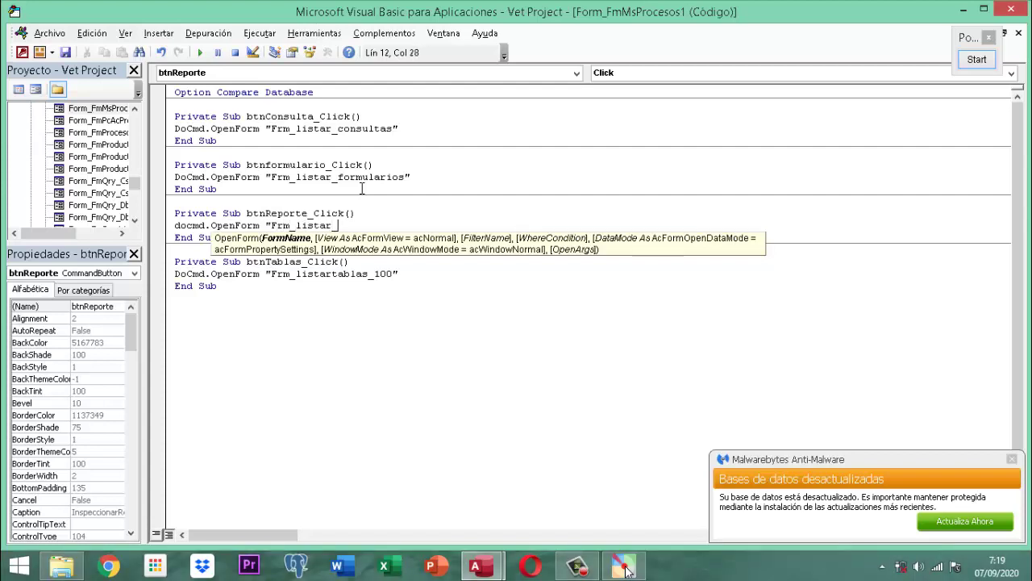
pyautogui.write('reportes"')
# Step: Close the VBA editor, the Property Sheet, and the FmMsProcesos1 form
pyautogui.click(1011, 9)
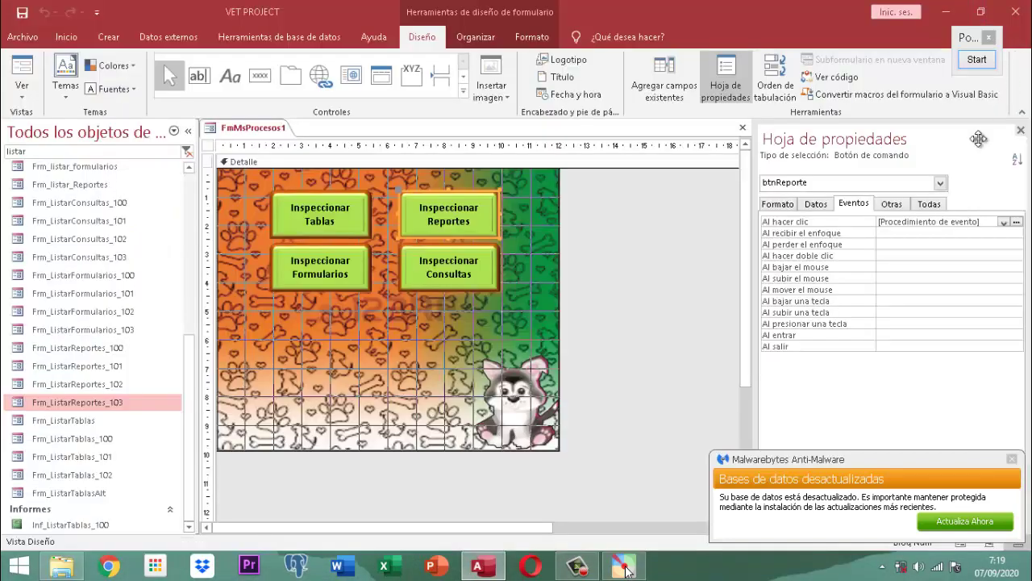
pyautogui.click(1021, 130)
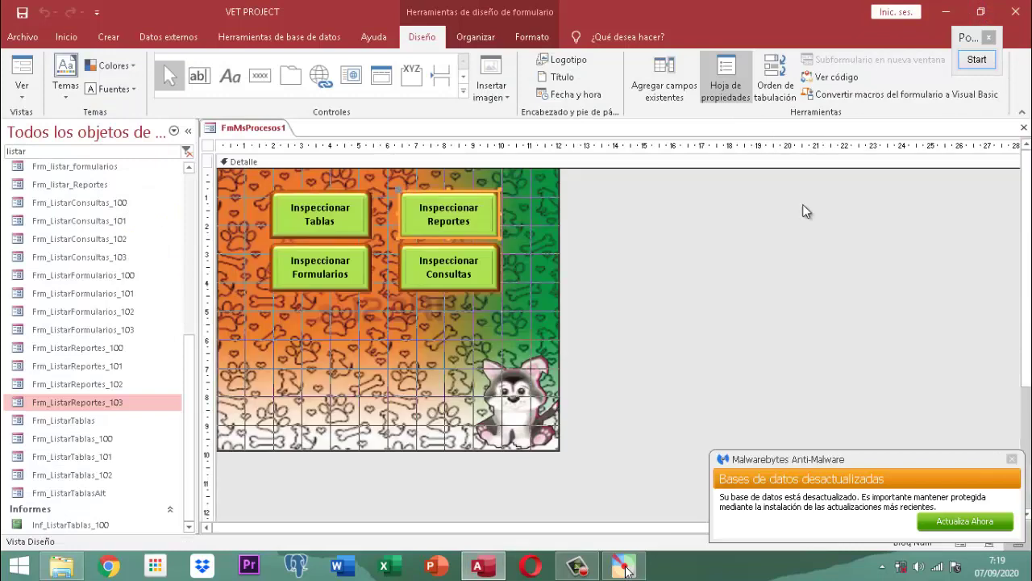
pyautogui.click(794, 214)
pyautogui.rightClick(270, 129)
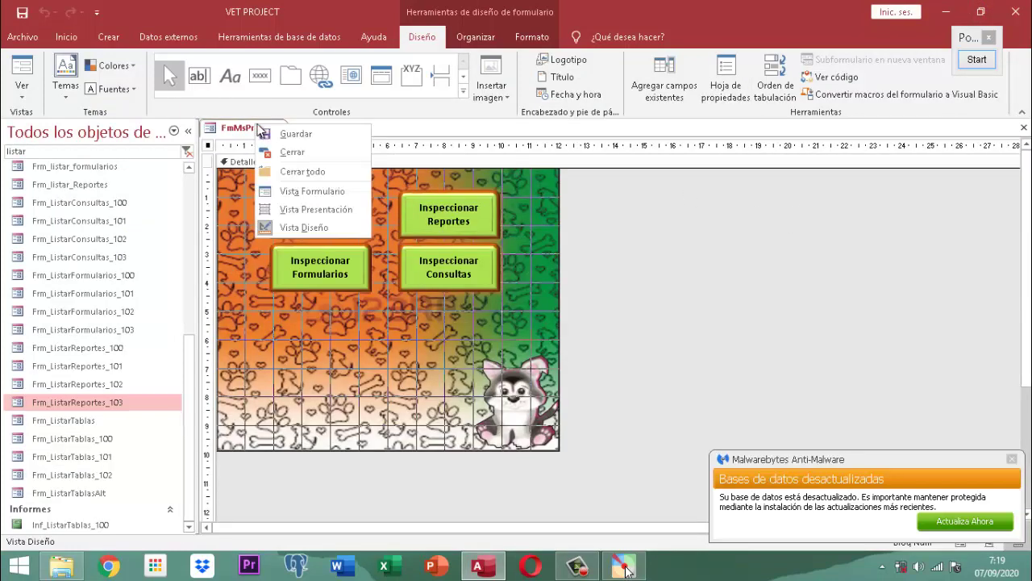
pyautogui.click(271, 131)
pyautogui.rightClick(270, 130)
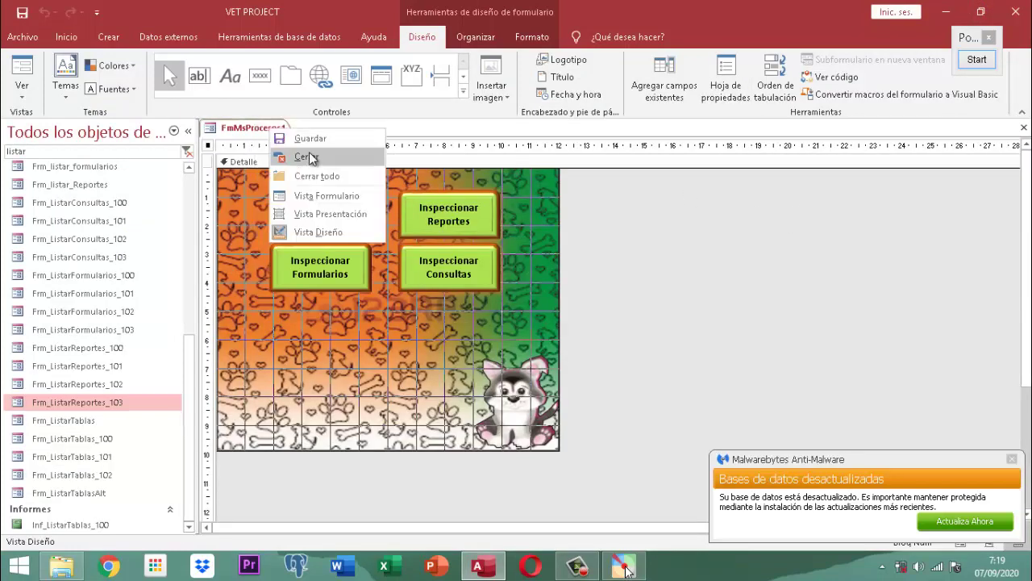
pyautogui.click(306, 157)
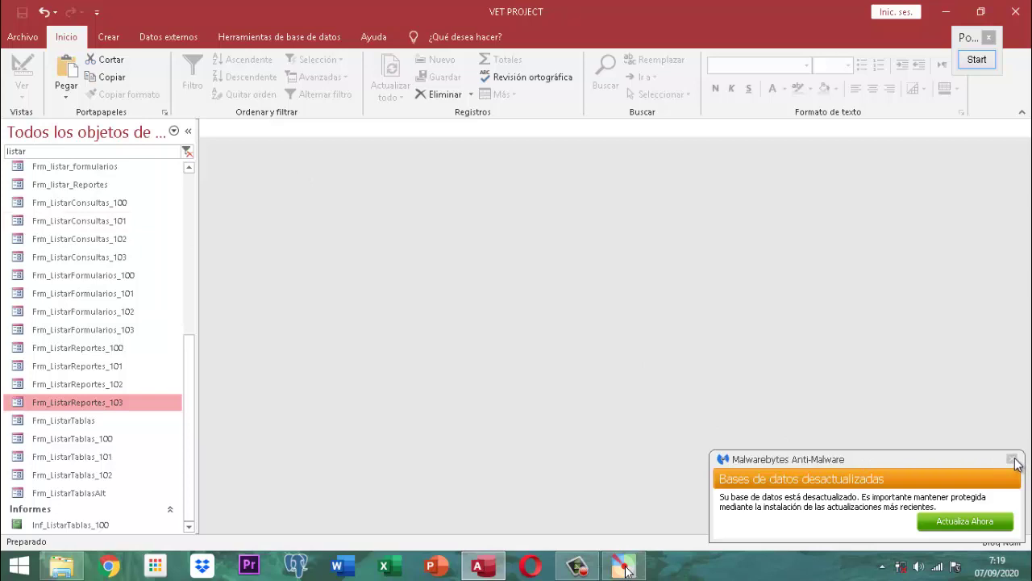
# Step: Dismiss the anti-malware notice, search the navigation pane for 'inicia', and open PANEL INICIAL
pyautogui.click(1012, 459)
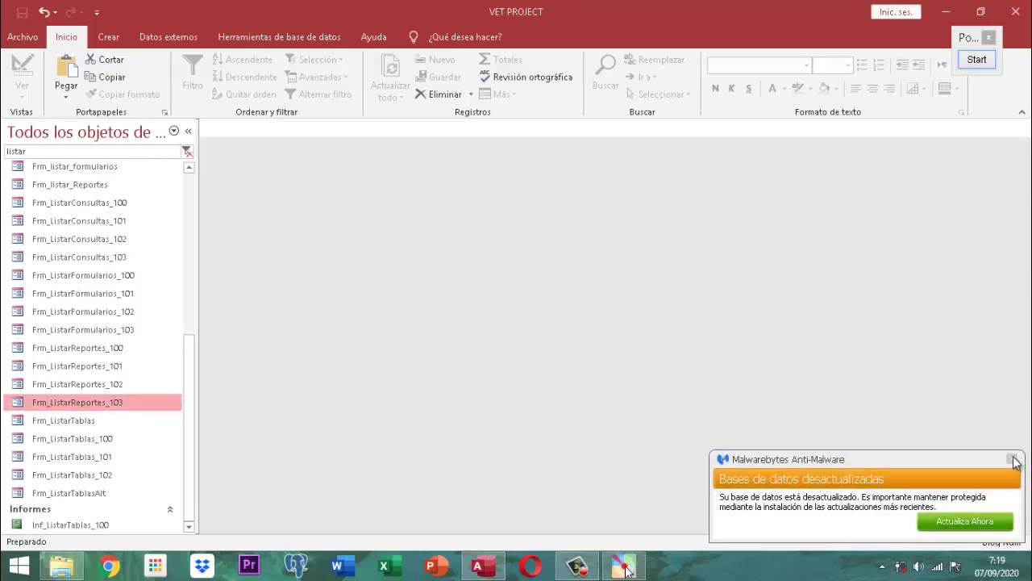
pyautogui.click(1013, 460)
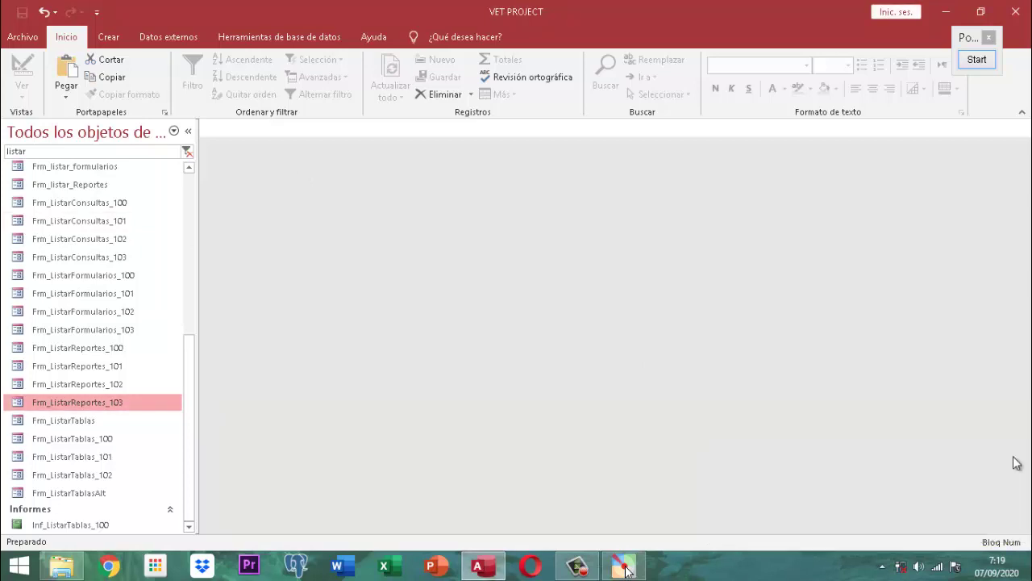
pyautogui.click(63, 153)
pyautogui.doubleClick(16, 153)
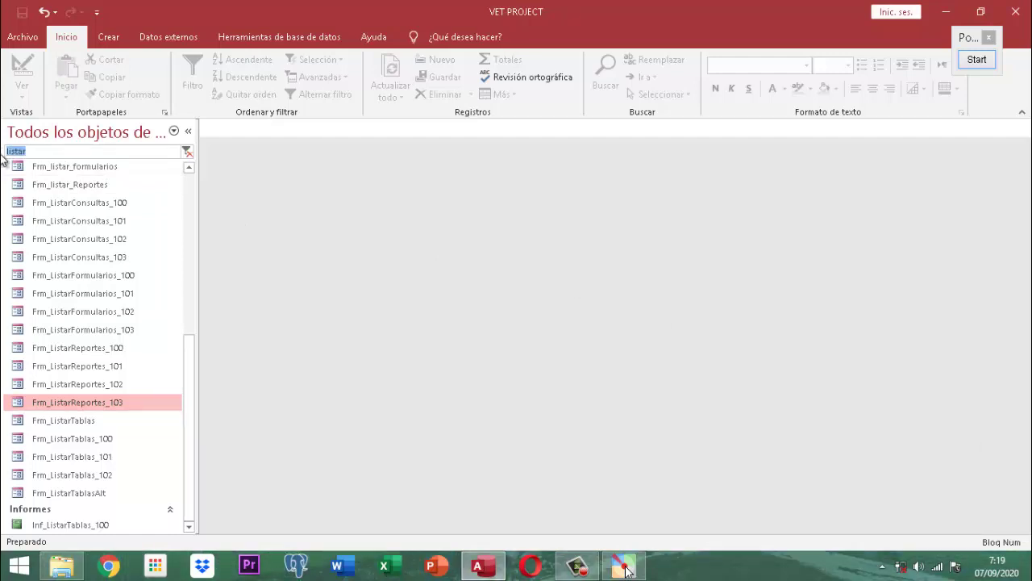
pyautogui.write('panelin')
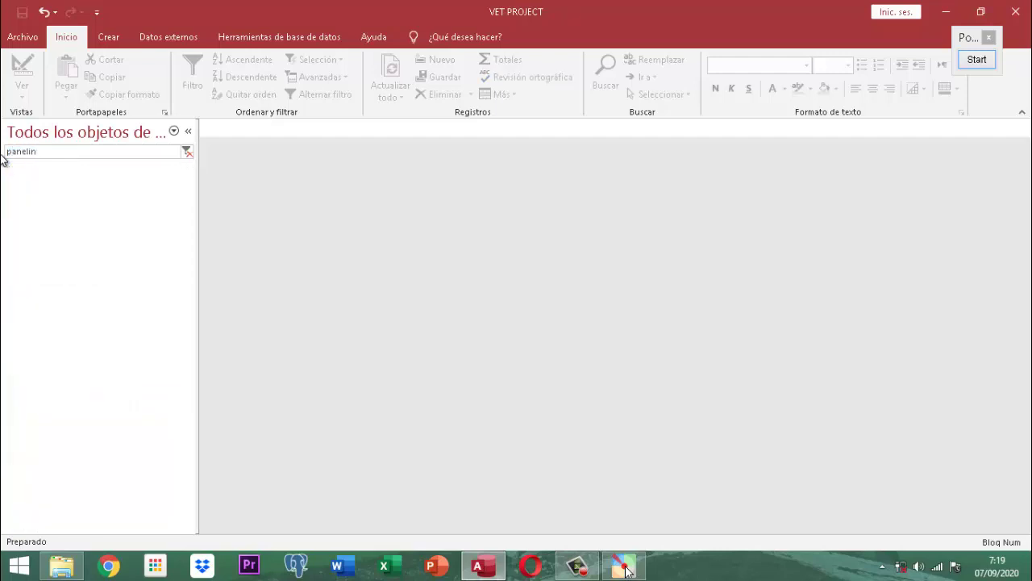
pyautogui.press('BackSpace')
pyautogui.press('BackSpace')
pyautogui.press('BackSpace')
pyautogui.press('BackSpace')
pyautogui.press('BackSpace')
pyautogui.press('BackSpace')
pyautogui.write('an')
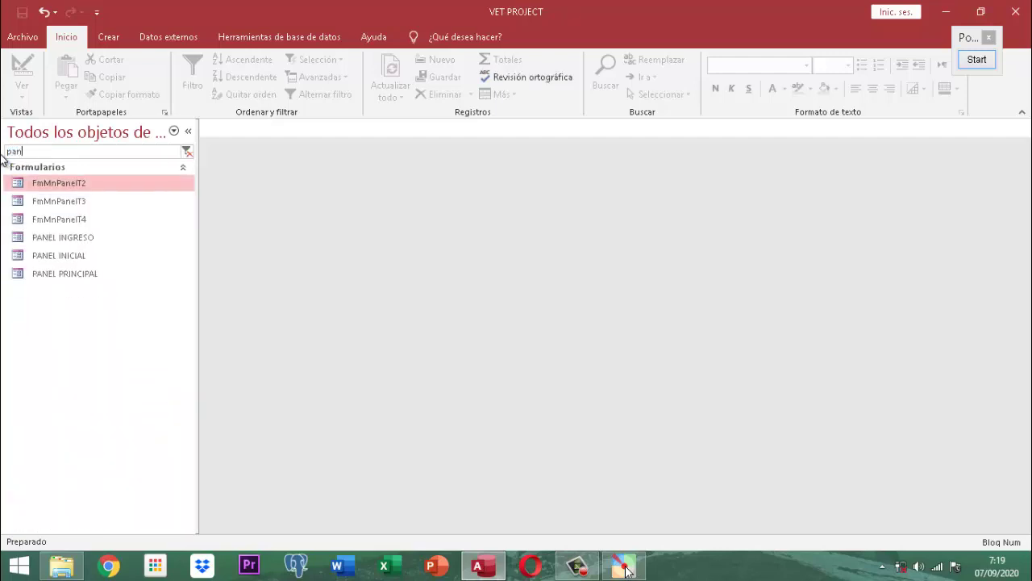
pyautogui.write('el')
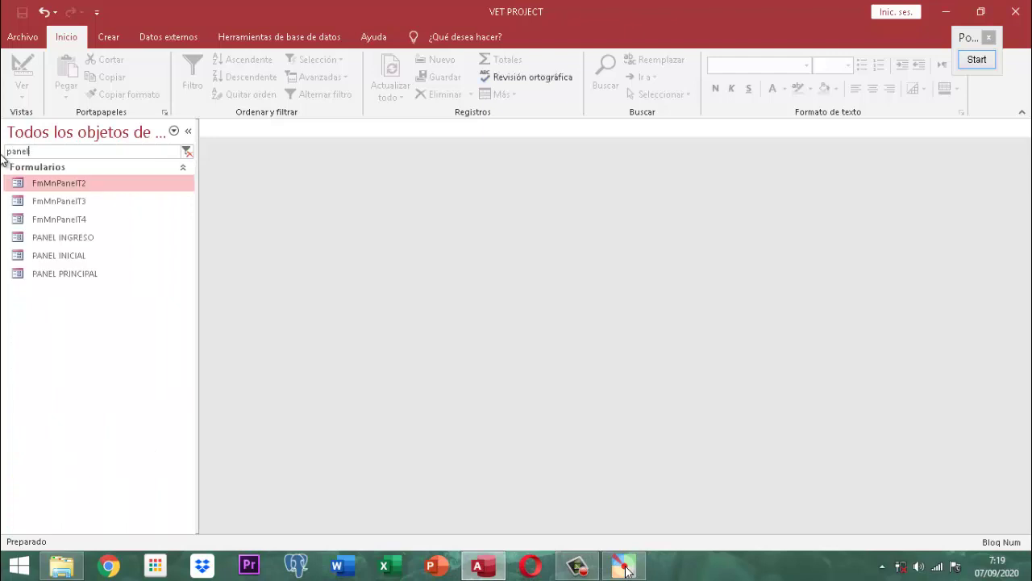
pyautogui.press('BackSpace')
pyautogui.press('BackSpace')
pyautogui.press('BackSpace')
pyautogui.press('BackSpace')
pyautogui.press('BackSpace')
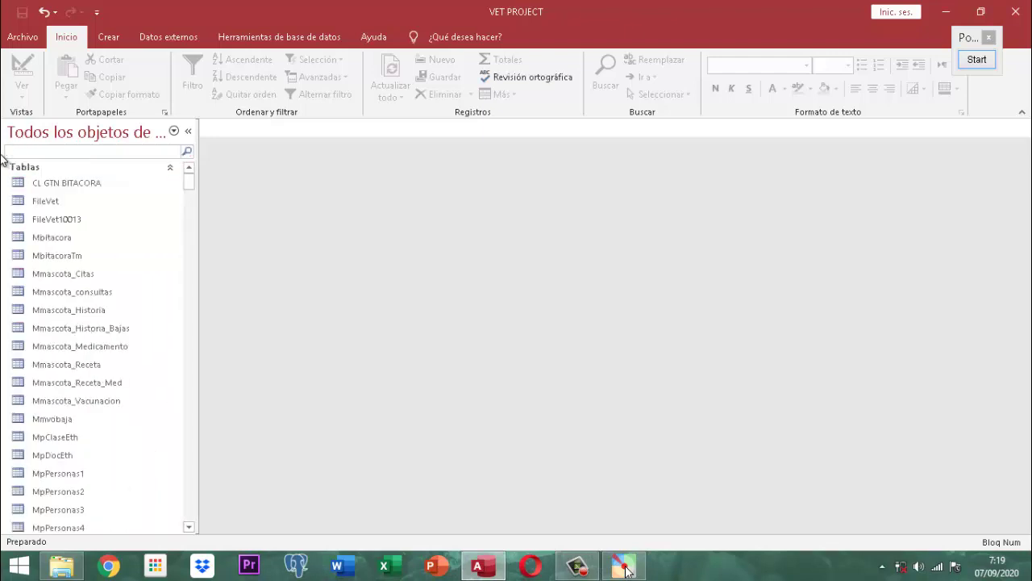
pyautogui.write('inicia')
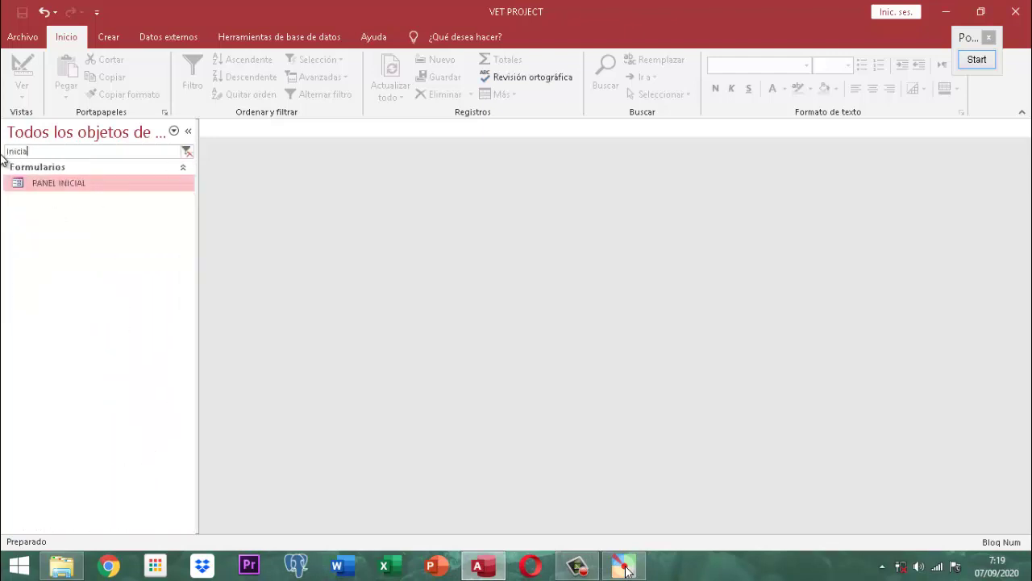
pyautogui.press('Return')
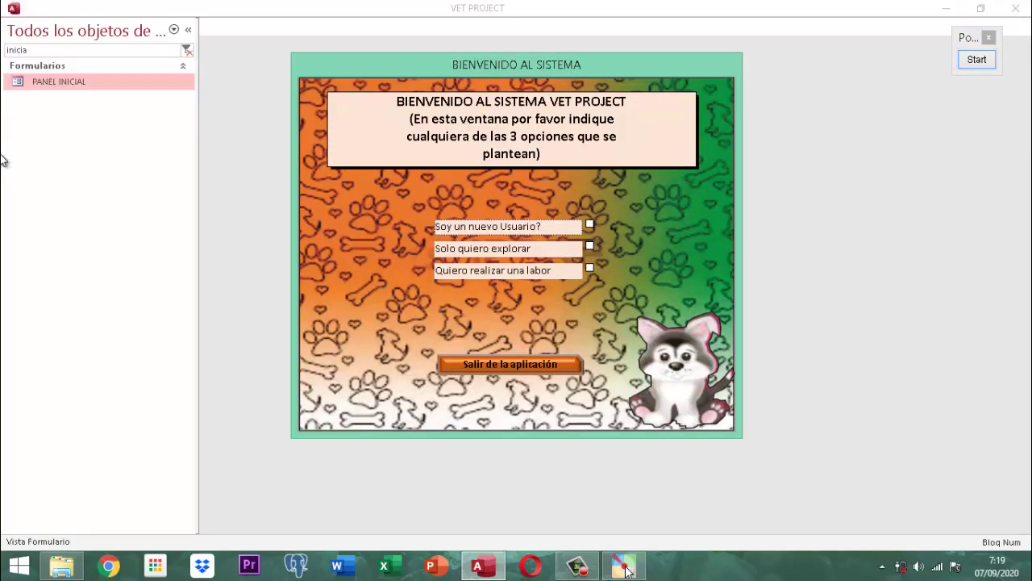
# Step: Tick 'Quiero realizar una labor', choose a user, and log in with the account password
pyautogui.click(590, 268)
pyautogui.scroll(-1, 327, 246)
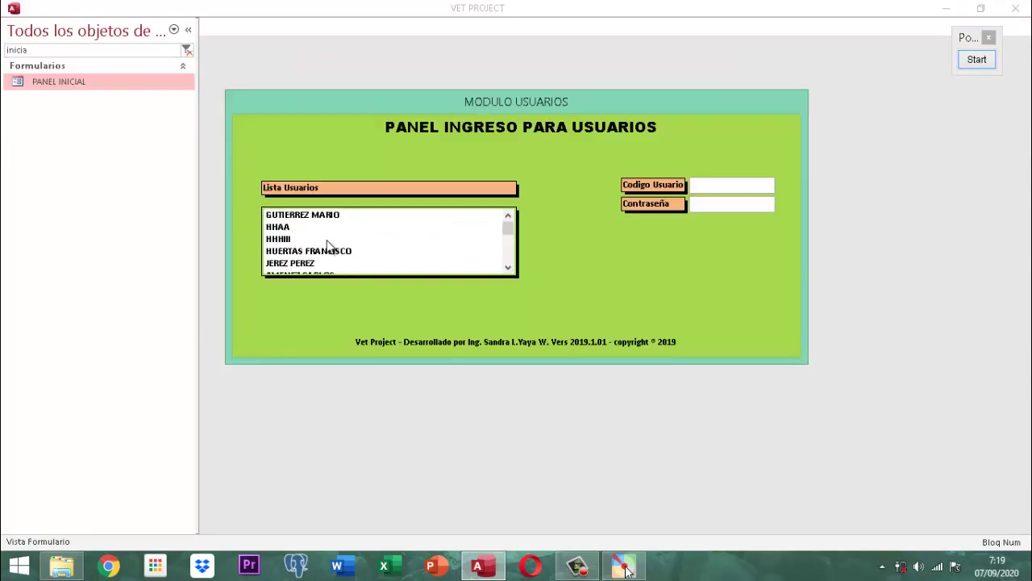
pyautogui.scroll(-1, 326, 246)
pyautogui.click(320, 263)
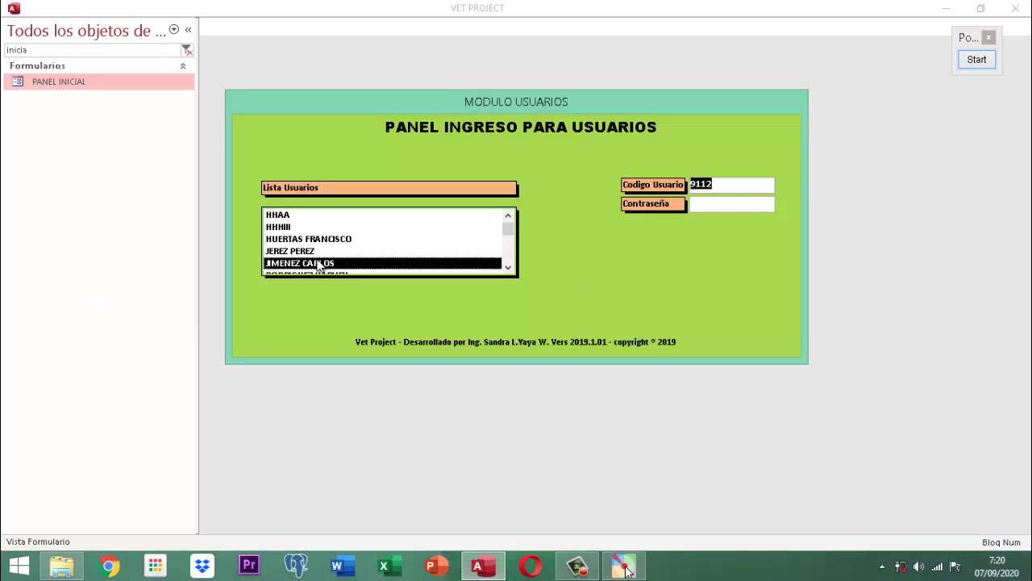
pyautogui.press('Tab')
pyautogui.write('123')
pyautogui.press('Return')
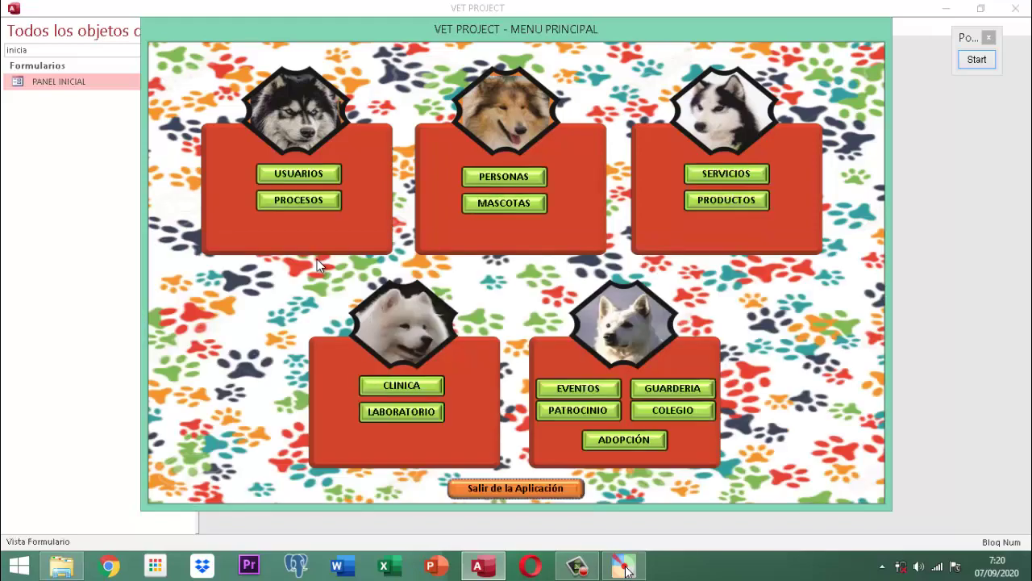
# Step: Go through PROCESOS and Listar Objetos Aplicación to the Inspeccionar Reportes form
pyautogui.click(295, 199)
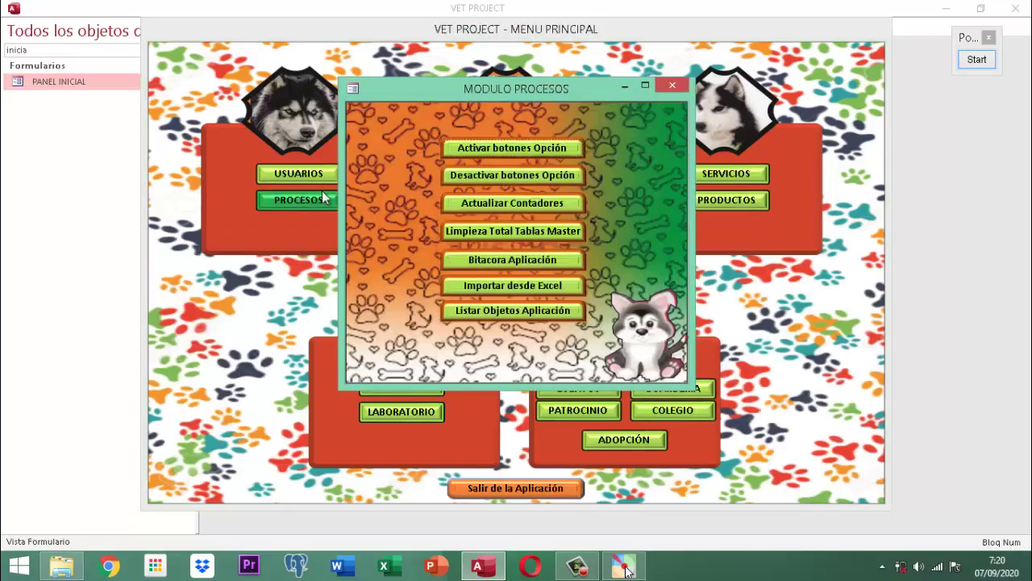
pyautogui.click(482, 313)
pyautogui.click(562, 162)
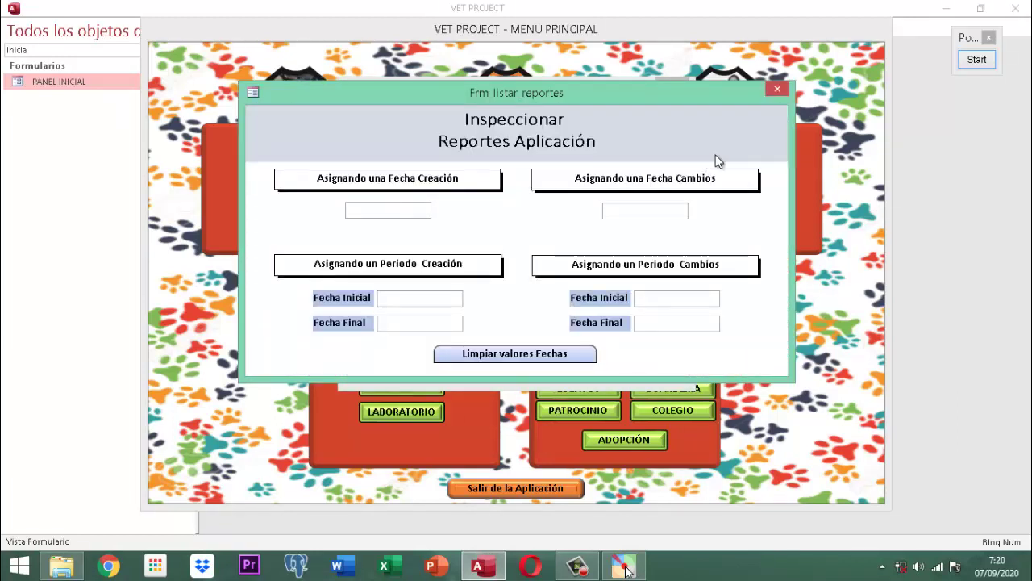
# Step: Enter a creation period from 01/01/2017 to 08/09/2020 and list the reports created in it
pyautogui.click(404, 297)
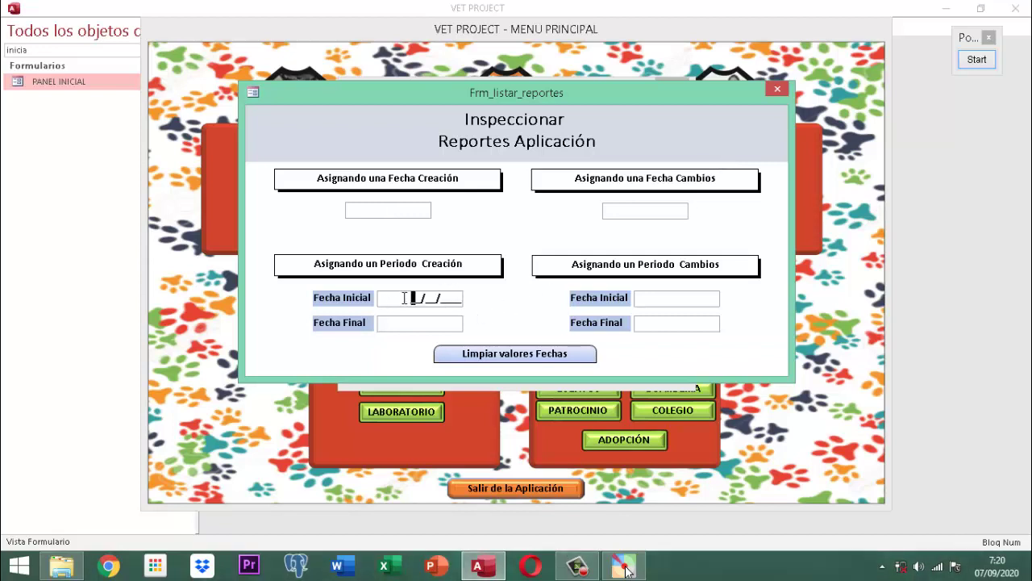
pyautogui.write('0101201708092')
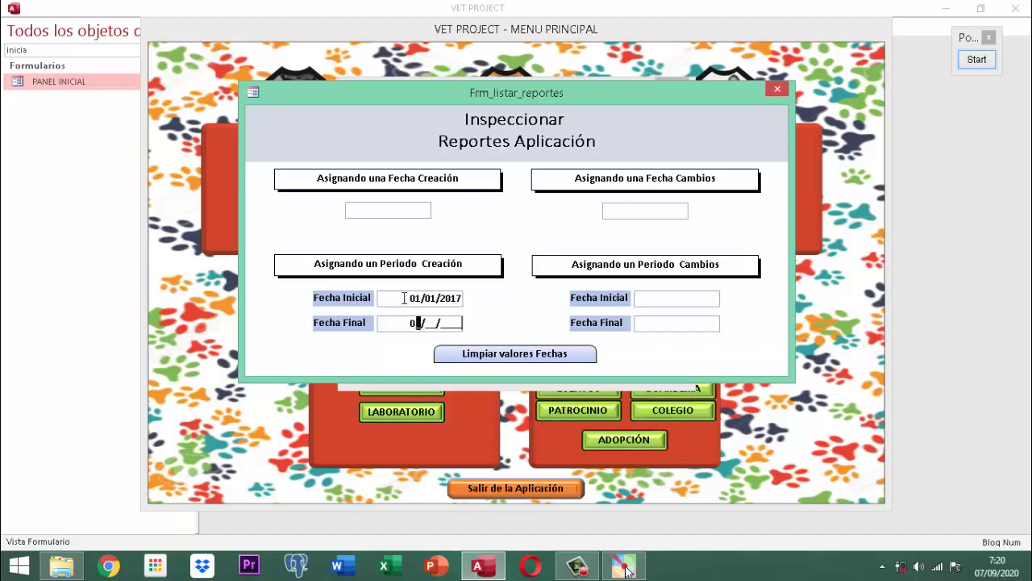
pyautogui.write('020')
pyautogui.press('Return')
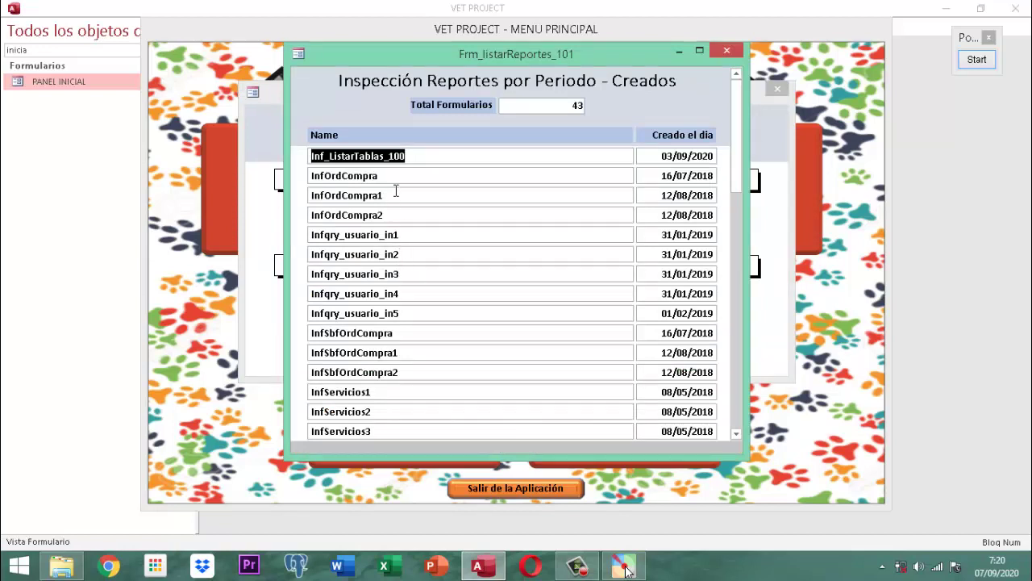
pyautogui.scroll(-3, 410, 223)
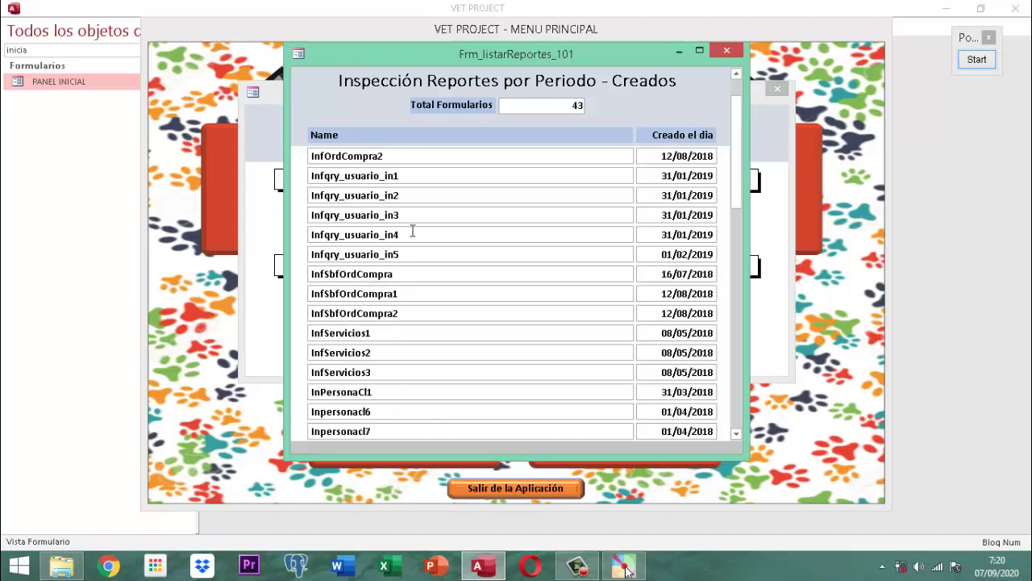
pyautogui.scroll(-5, 413, 235)
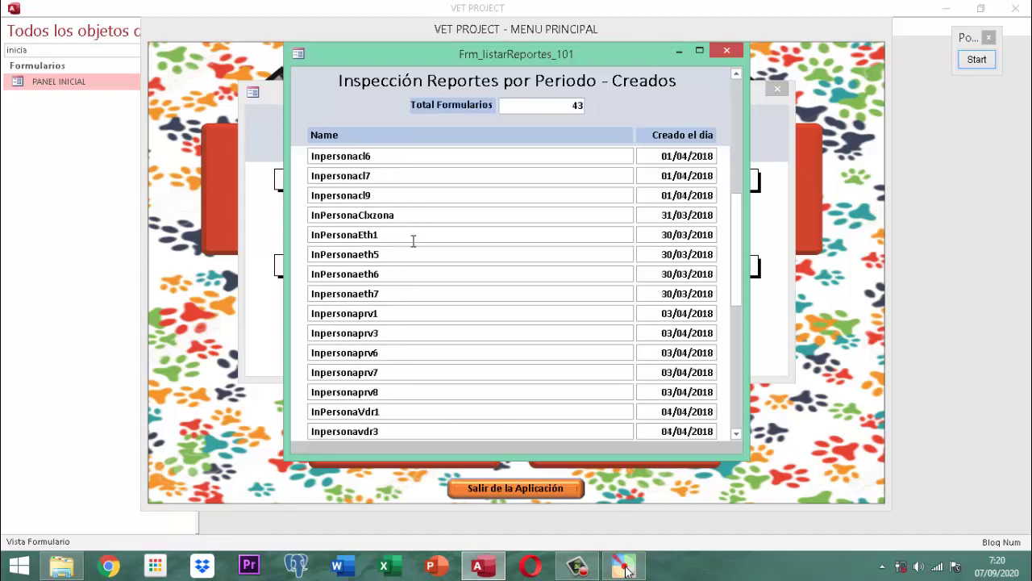
pyautogui.scroll(-3, 413, 251)
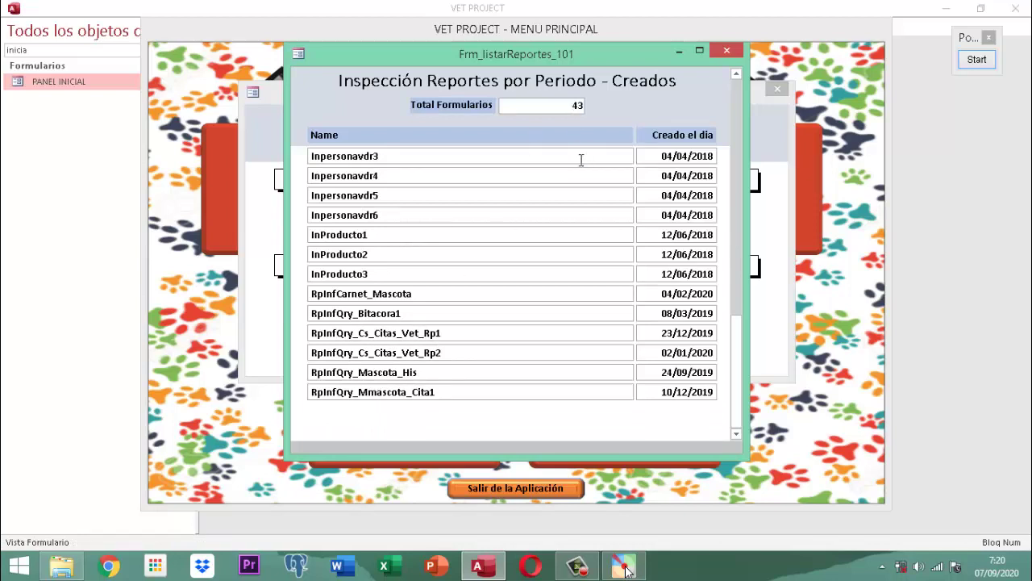
pyautogui.scroll(8, 568, 314)
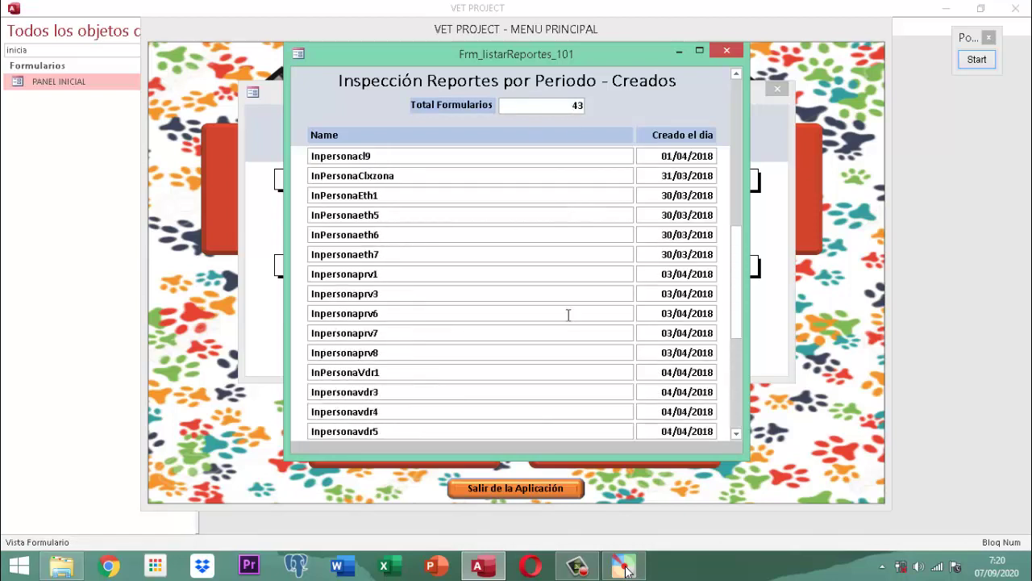
pyautogui.scroll(1, 568, 314)
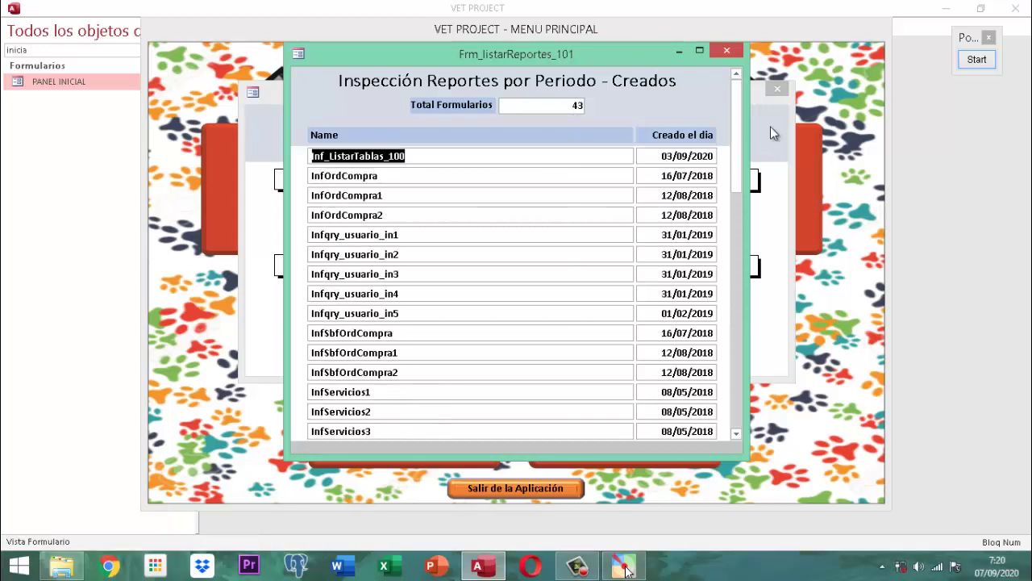
# Step: Run the changes period 01/01/2017–08/09/2020, close its listing, and clear the date fields
pyautogui.click(725, 53)
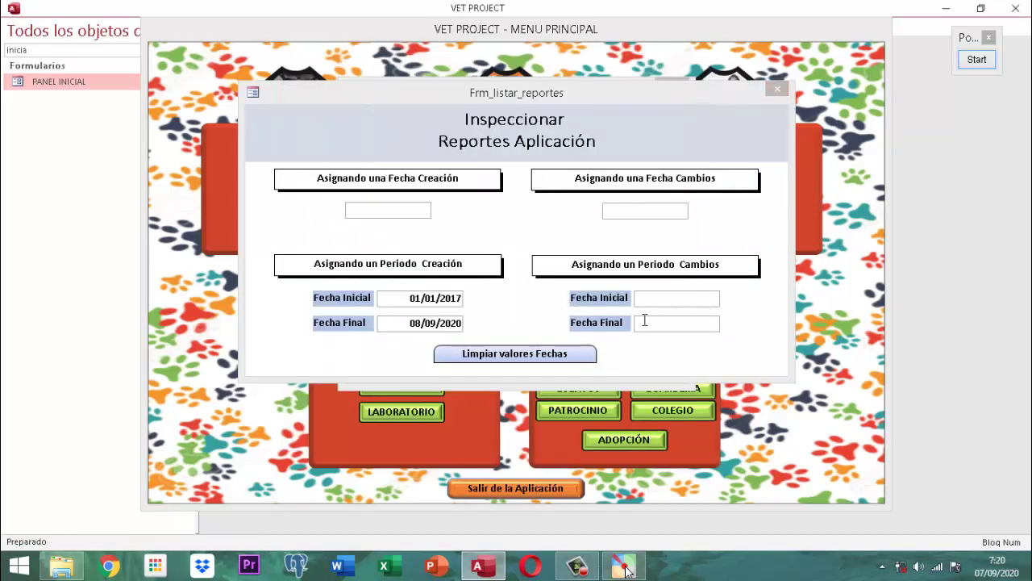
pyautogui.click(502, 362)
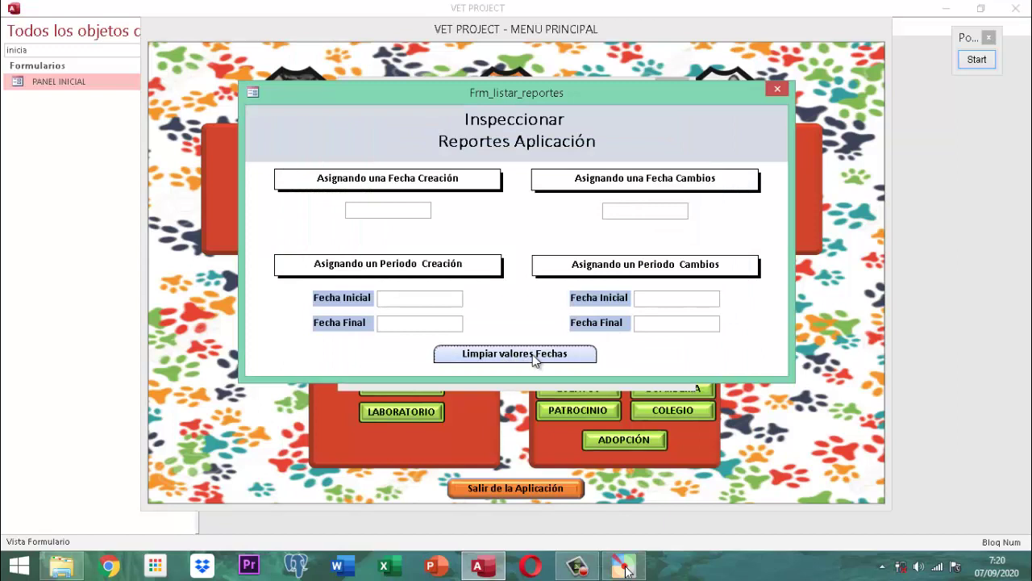
pyautogui.click(667, 298)
pyautogui.write('01/01/')
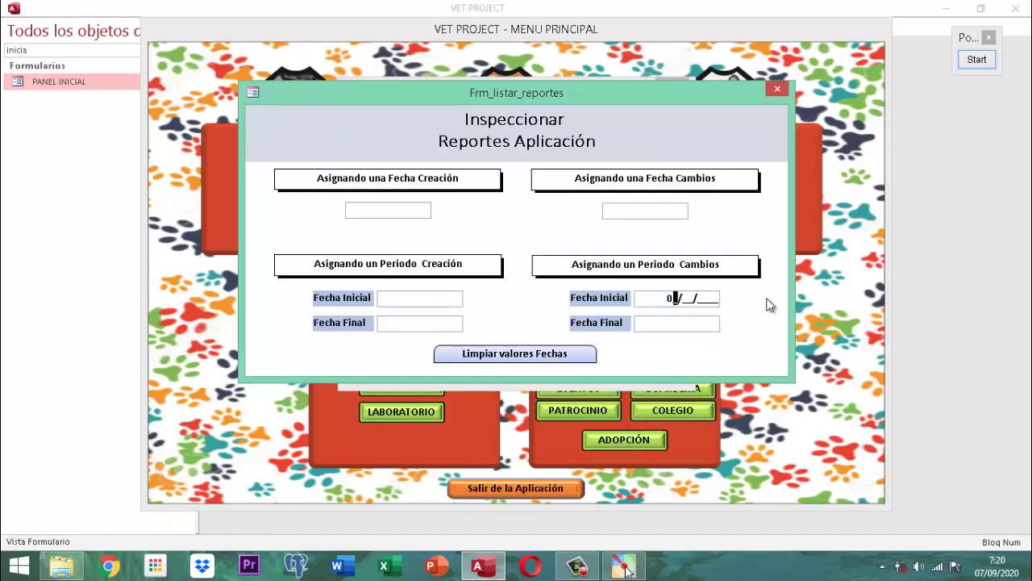
pyautogui.write('2017')
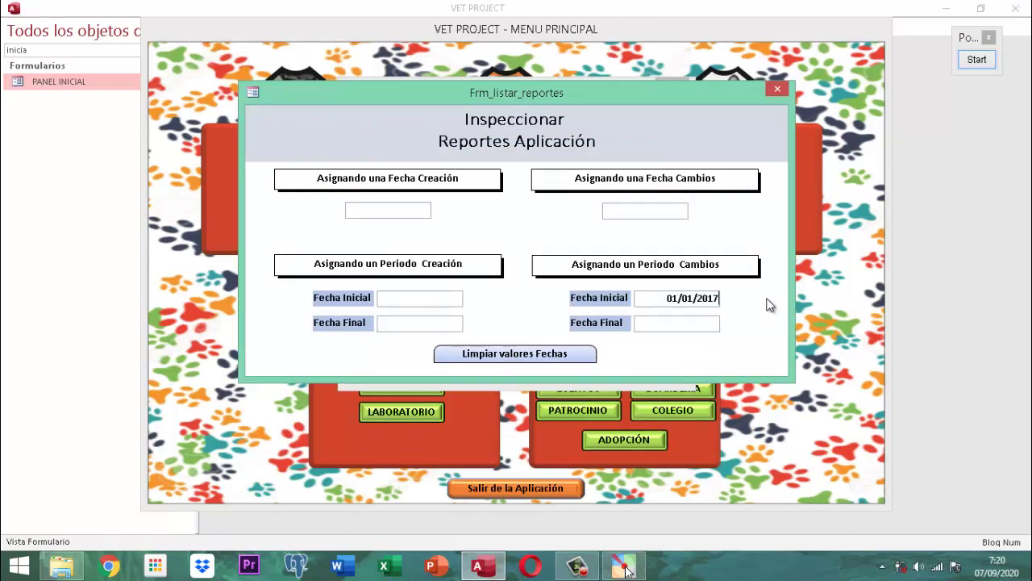
pyautogui.press('Tab')
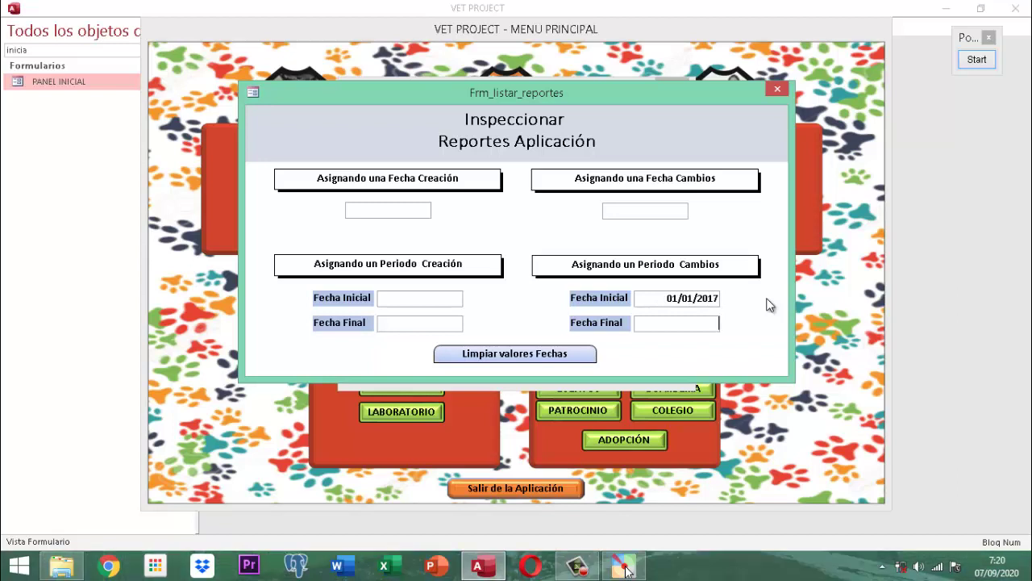
pyautogui.write('08/09/2020')
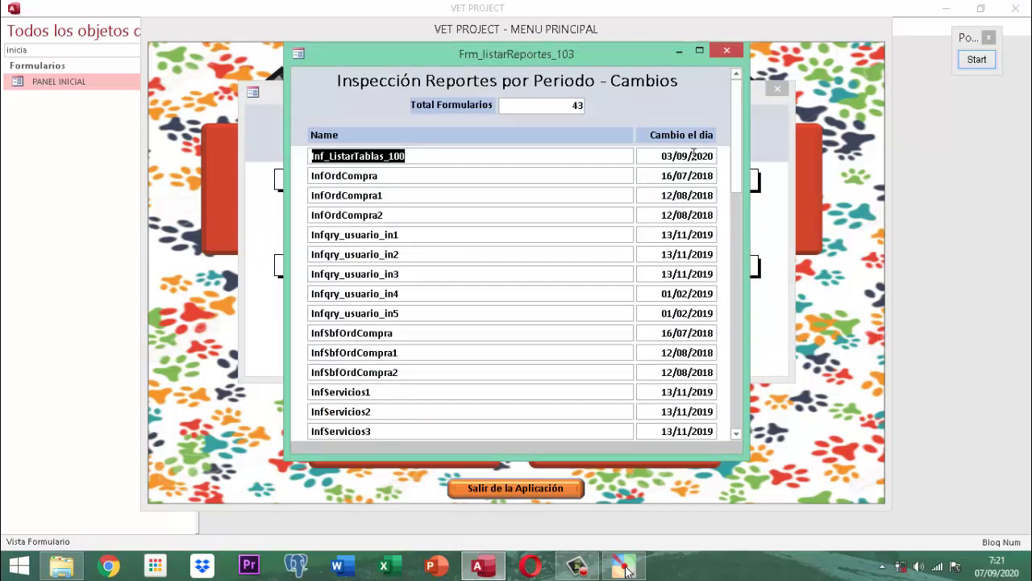
pyautogui.click(726, 53)
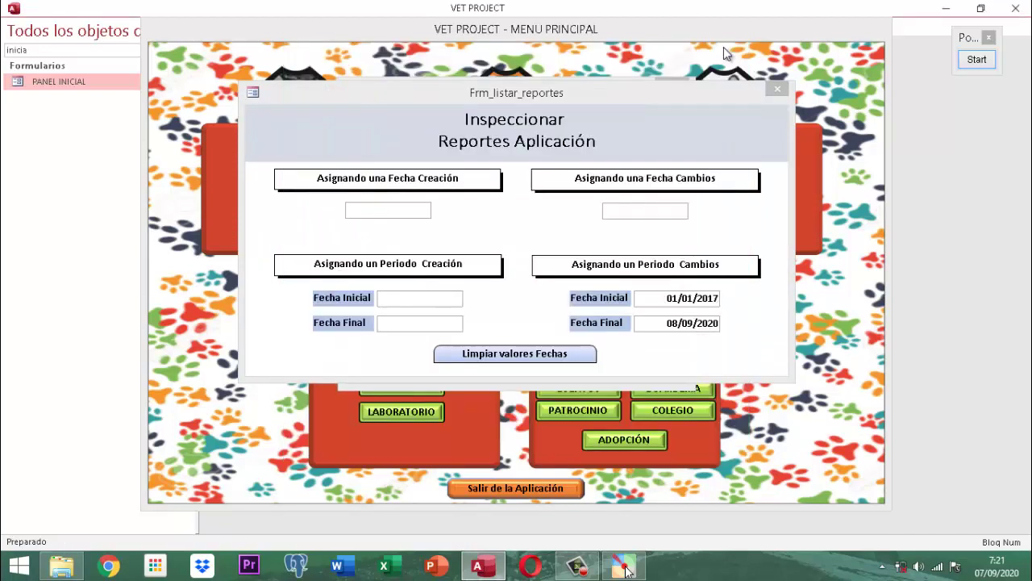
pyautogui.click(506, 353)
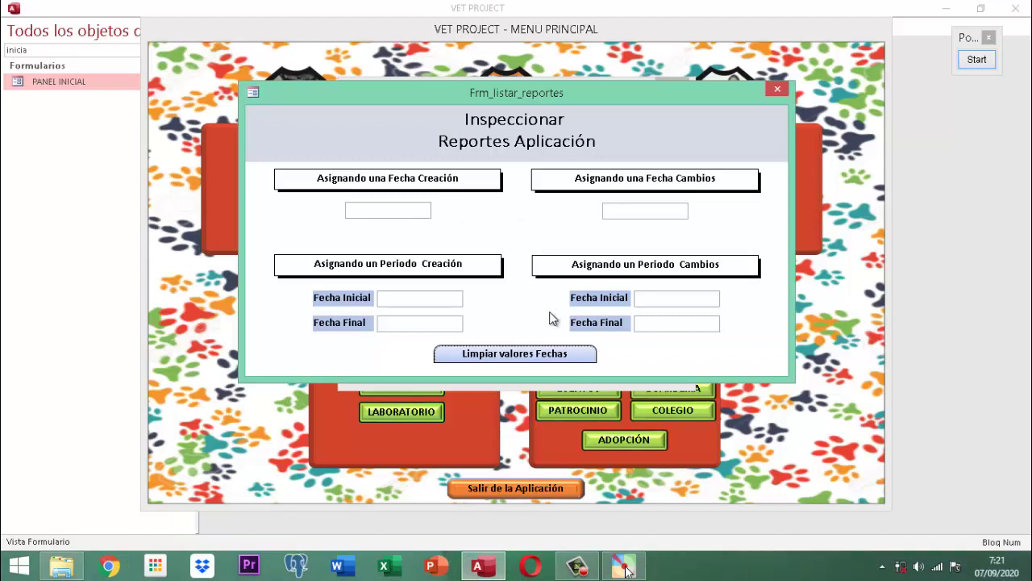
# Step: List reports created between 01/01/2020 and 07/09/2020, then close the three-report listing
pyautogui.click(409, 300)
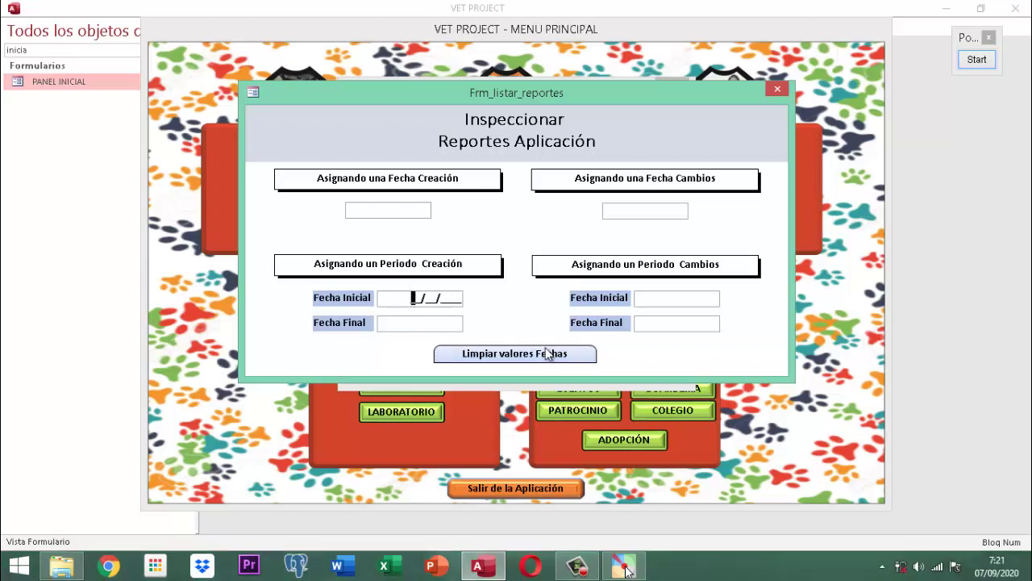
pyautogui.write('01012020')
pyautogui.press('Tab')
pyautogui.write('07/')
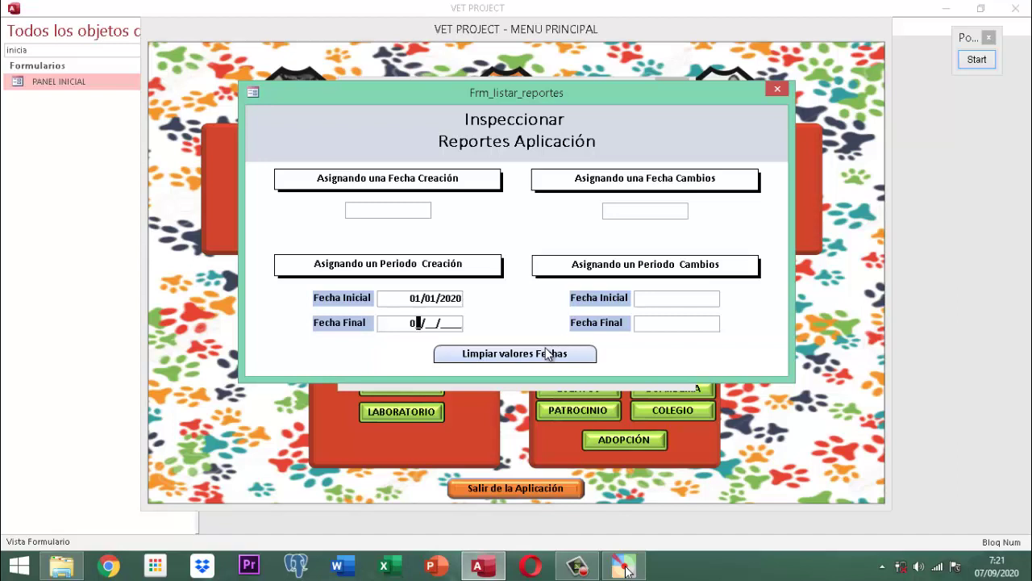
pyautogui.write('09/2020')
pyautogui.press('Return')
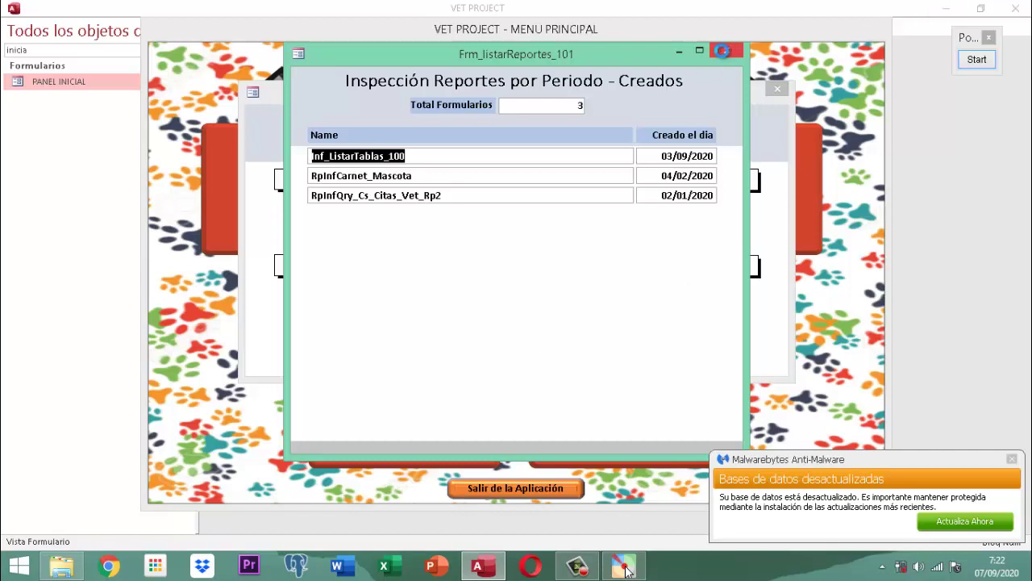
pyautogui.click(726, 51)
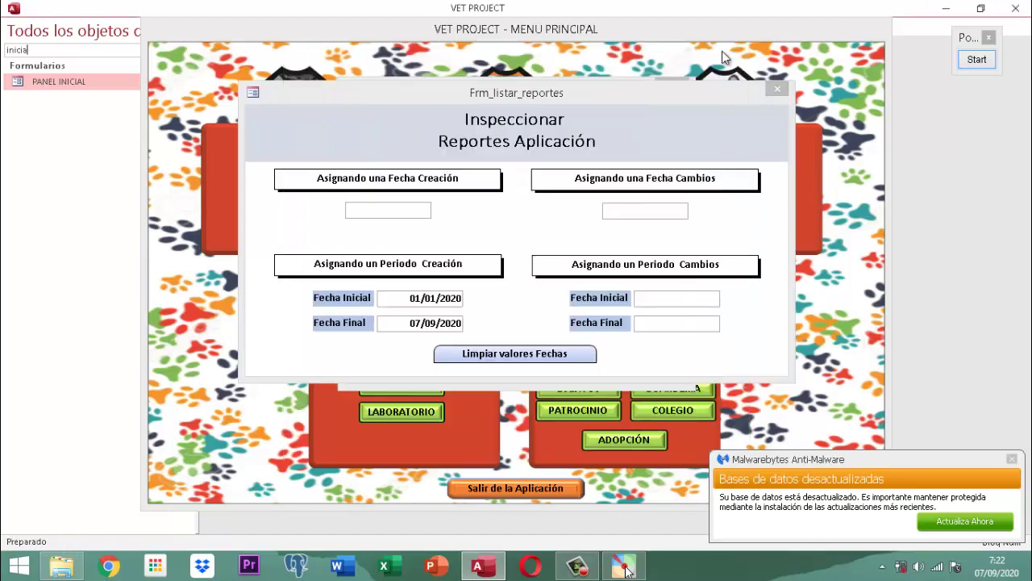
# Step: List reports created 01/01/2019–31/12/2019 (9 found), then close the list and clear the dates
pyautogui.click(513, 355)
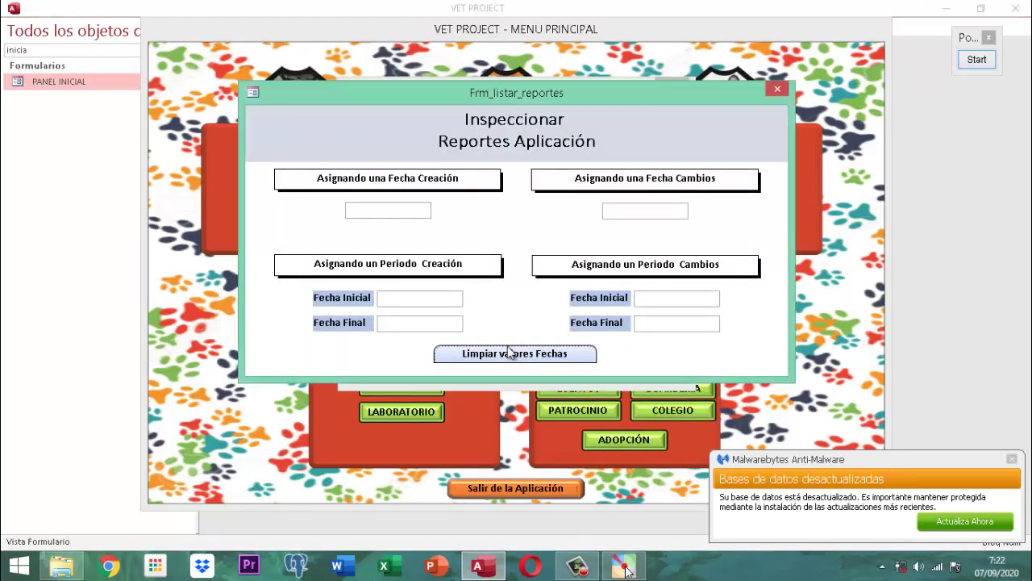
pyautogui.click(410, 297)
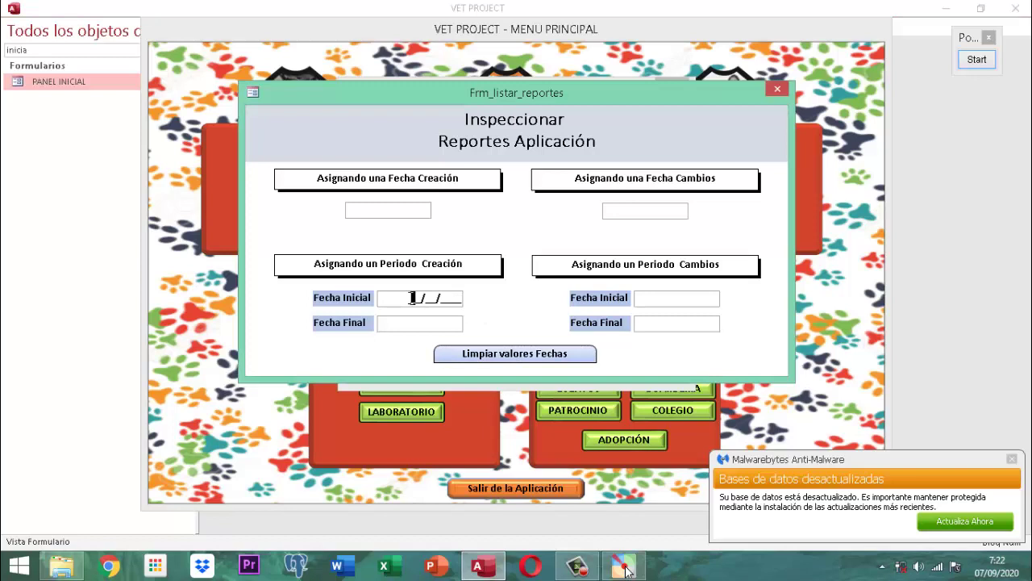
pyautogui.write('01012019311220')
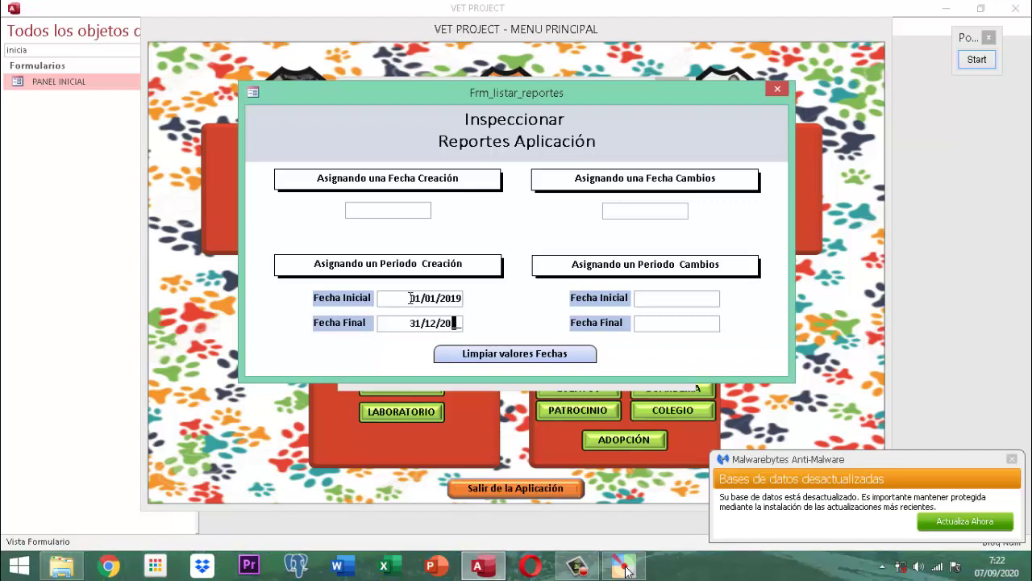
pyautogui.write('19')
pyautogui.press('Return')
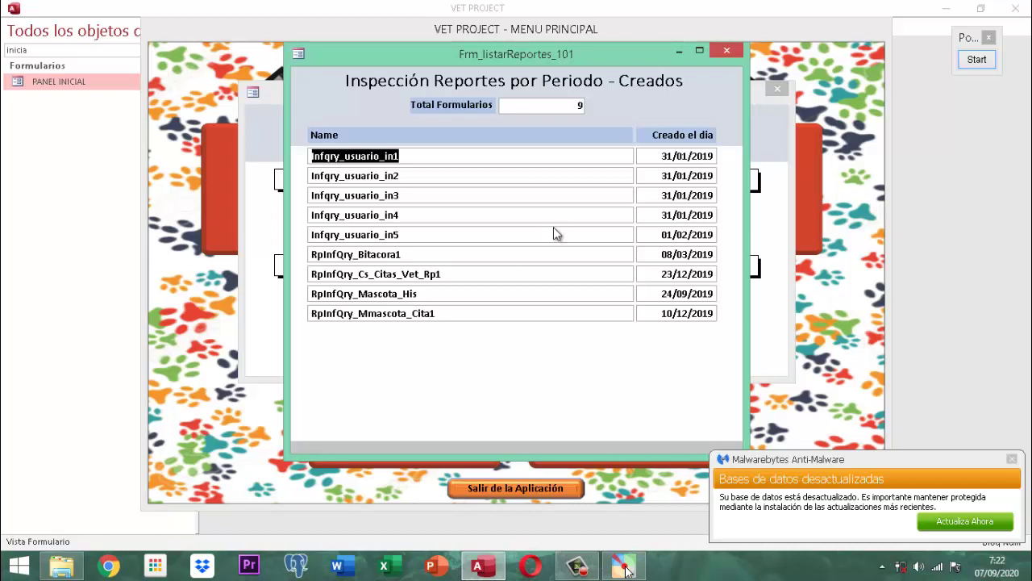
pyautogui.click(728, 53)
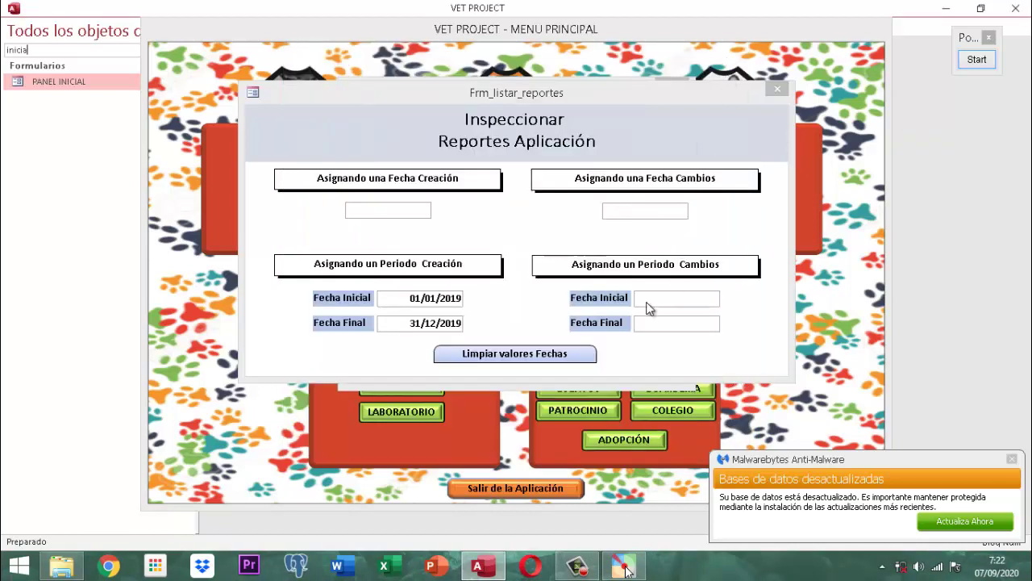
pyautogui.click(516, 355)
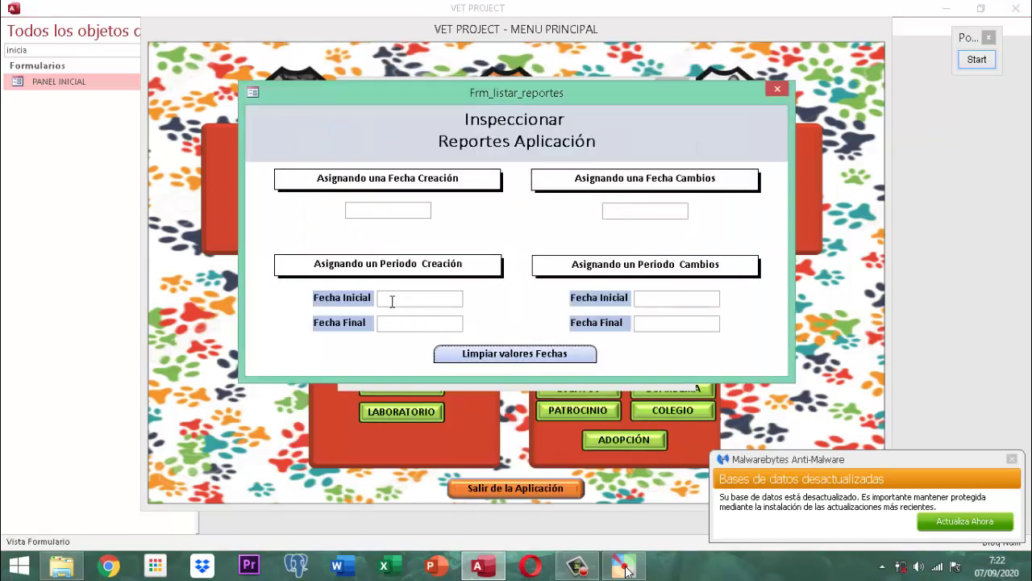
# Step: List reports created 01/01/2018–31/12/2018, review the 31 results, and close Frm_listarReportes_101
pyautogui.click(402, 297)
pyautogui.write('0101201831122018')
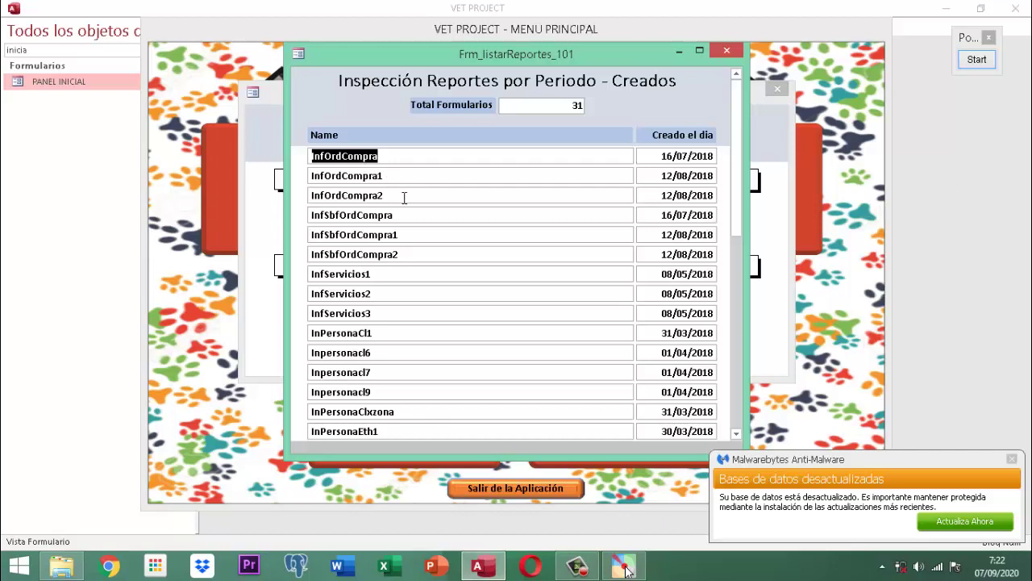
pyautogui.scroll(-3, 419, 197)
pyautogui.scroll(-5, 420, 197)
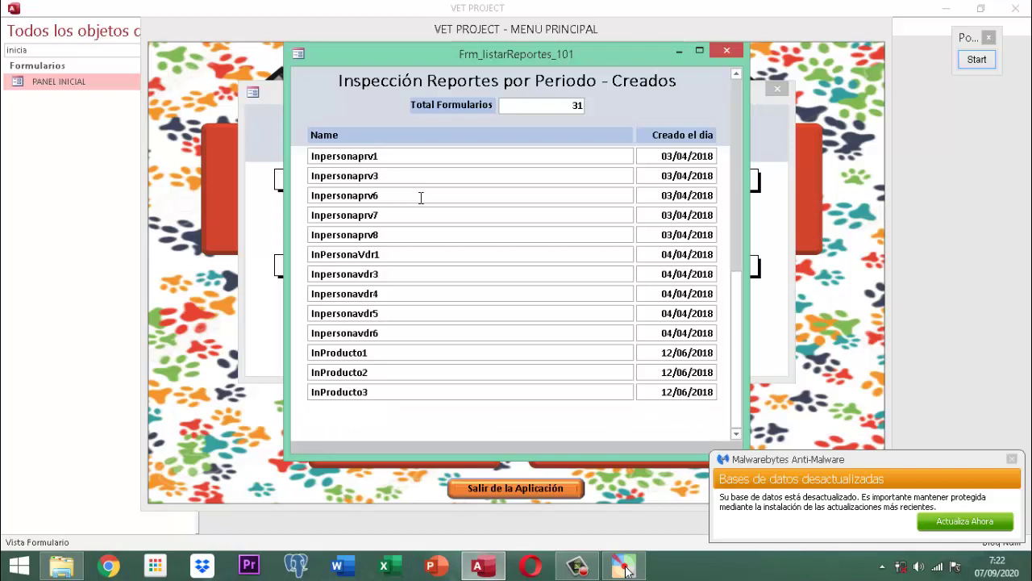
pyautogui.scroll(2, 420, 198)
pyautogui.scroll(-2, 420, 197)
pyautogui.scroll(3, 420, 197)
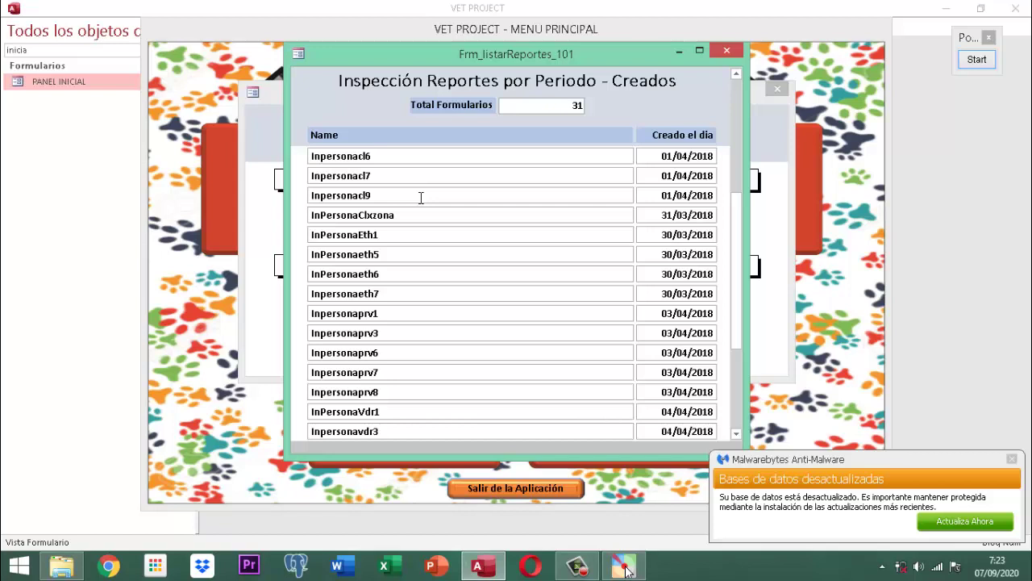
pyautogui.scroll(4, 420, 197)
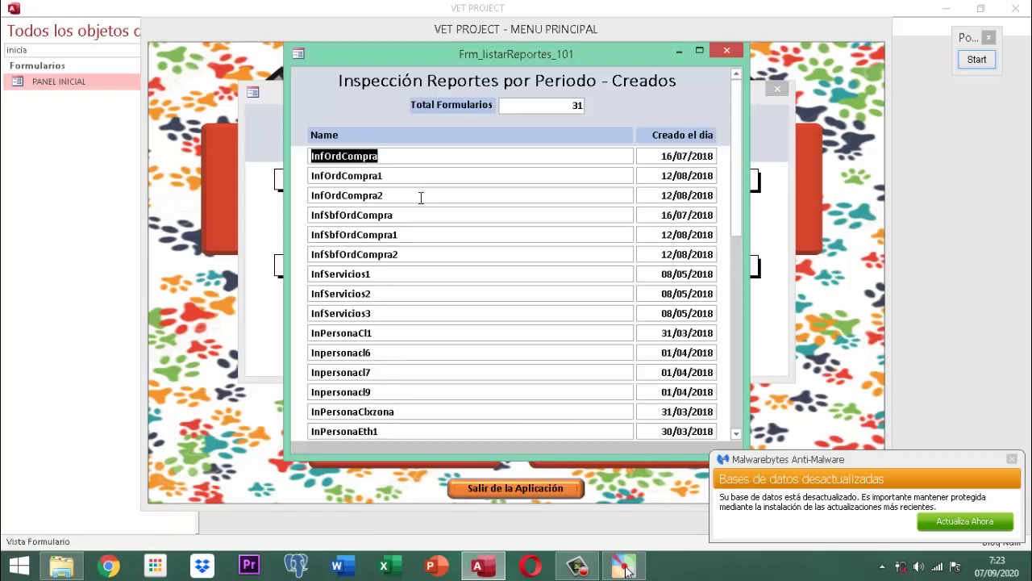
pyautogui.scroll(-1, 424, 176)
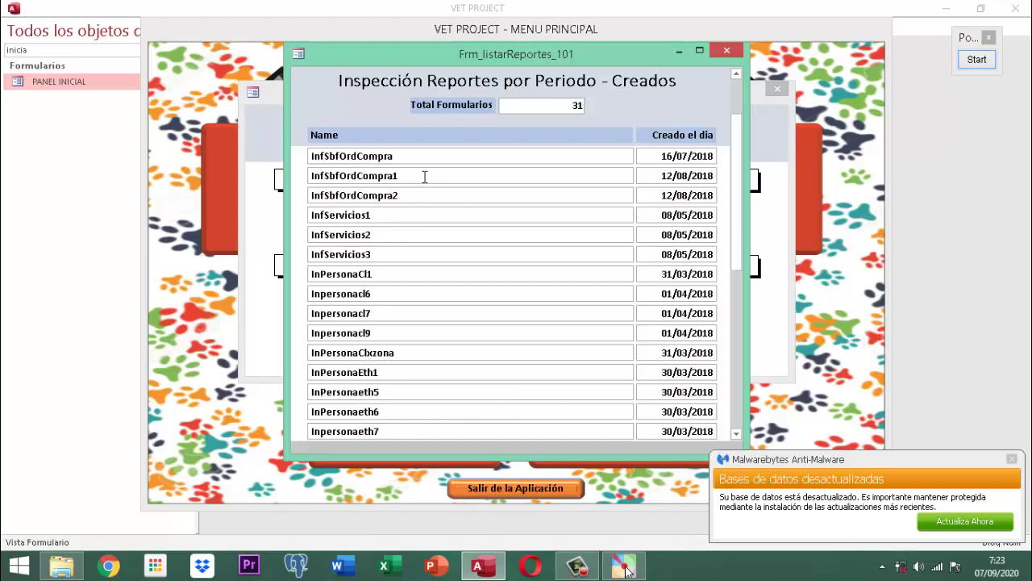
pyautogui.scroll(-2, 425, 178)
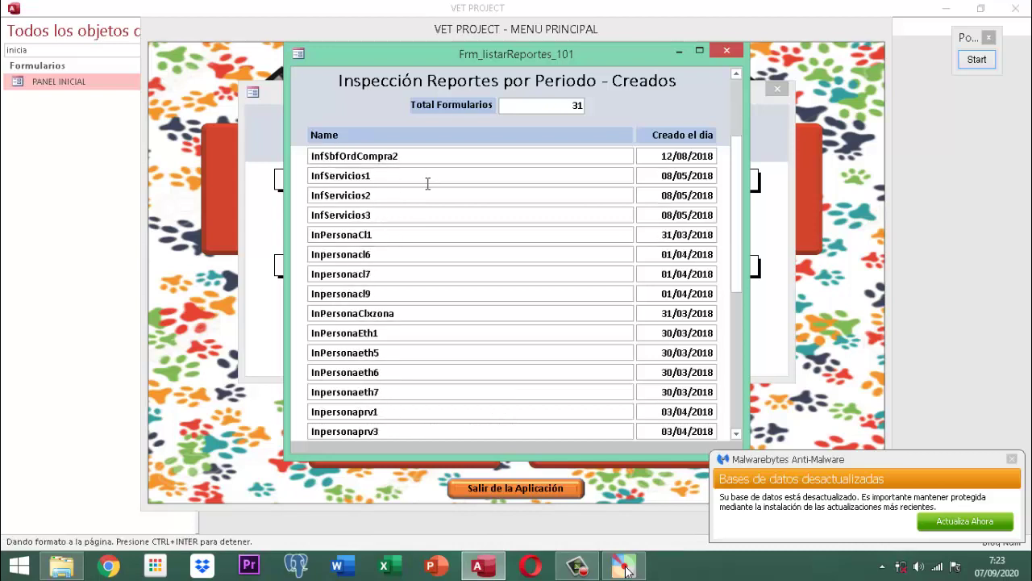
pyautogui.click(727, 52)
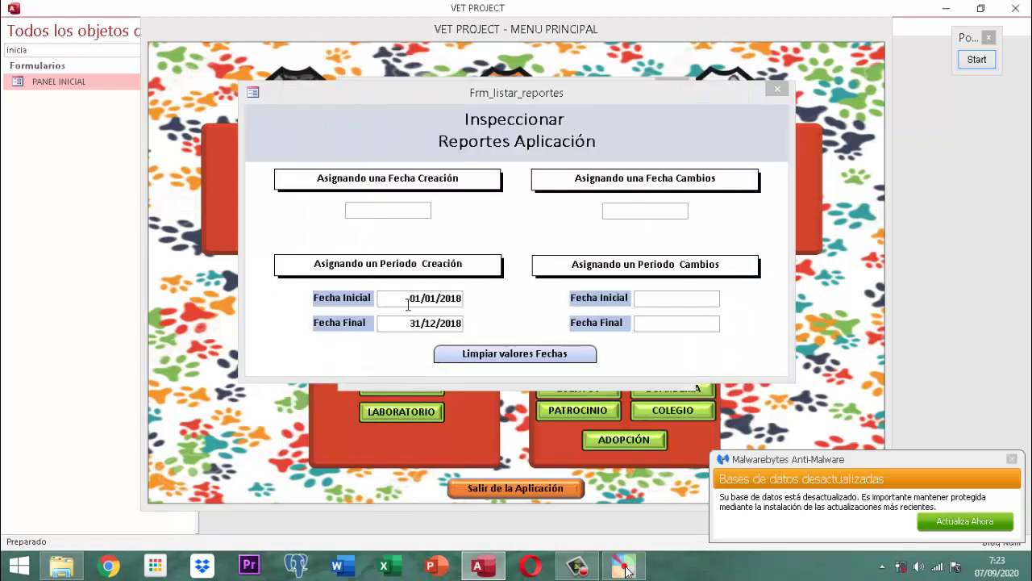
# Step: Clear the 2018 dates and search for reports created 01/01/2017–31/12/2017, which returns none
pyautogui.click(471, 352)
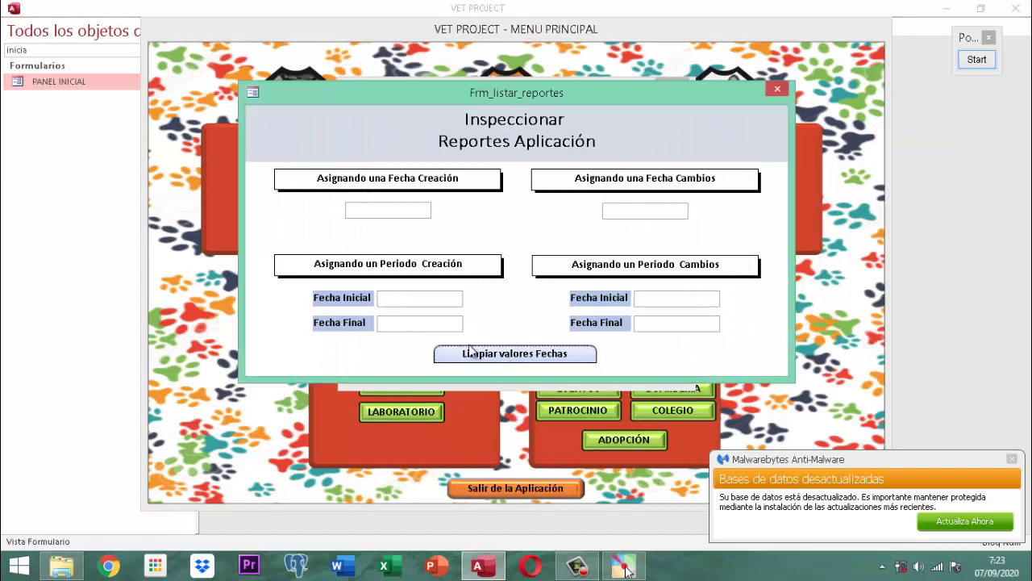
pyautogui.click(417, 298)
pyautogui.write('0')
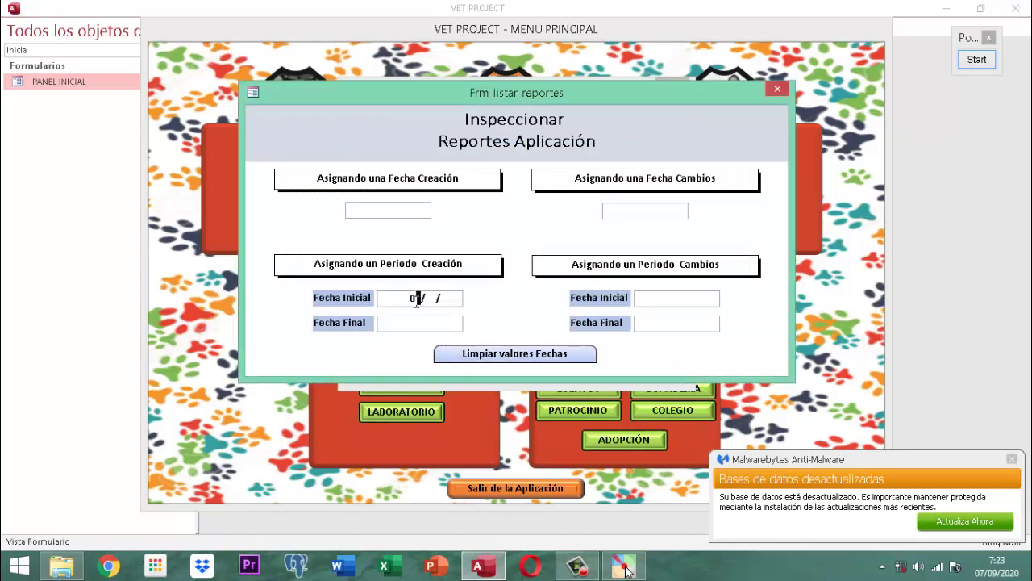
pyautogui.write('1/01/2')
pyautogui.write('31/12/201')
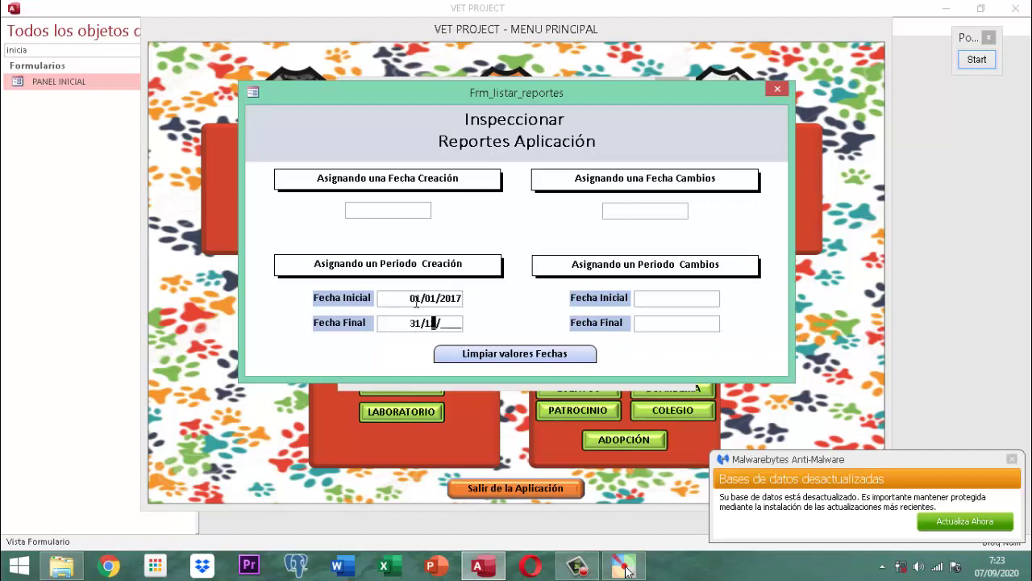
pyautogui.write('7')
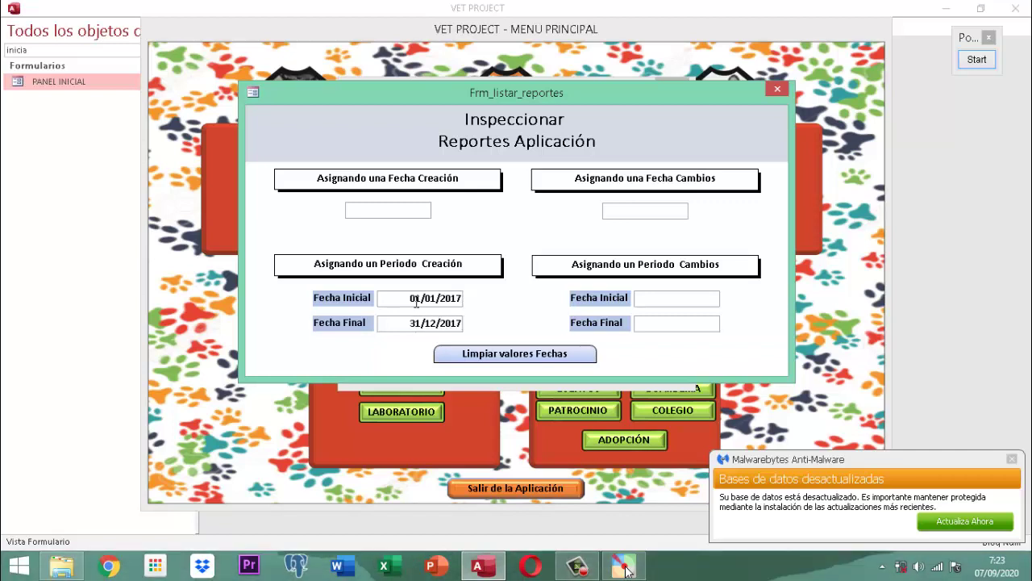
pyautogui.press('Return')
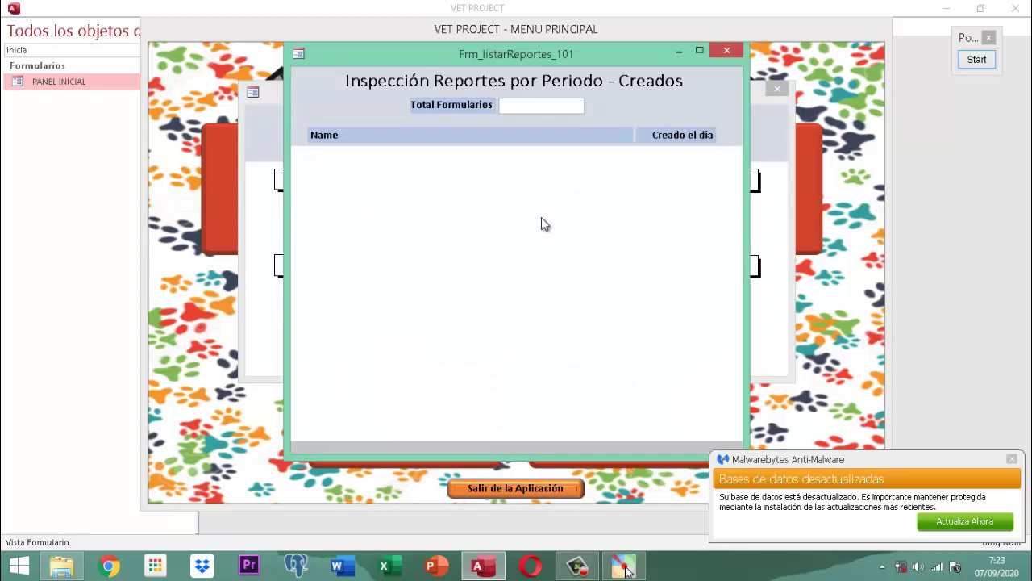
# Step: Close the empty results, clear the dates, and close the Frm_listar_reportes inspection form
pyautogui.click(727, 50)
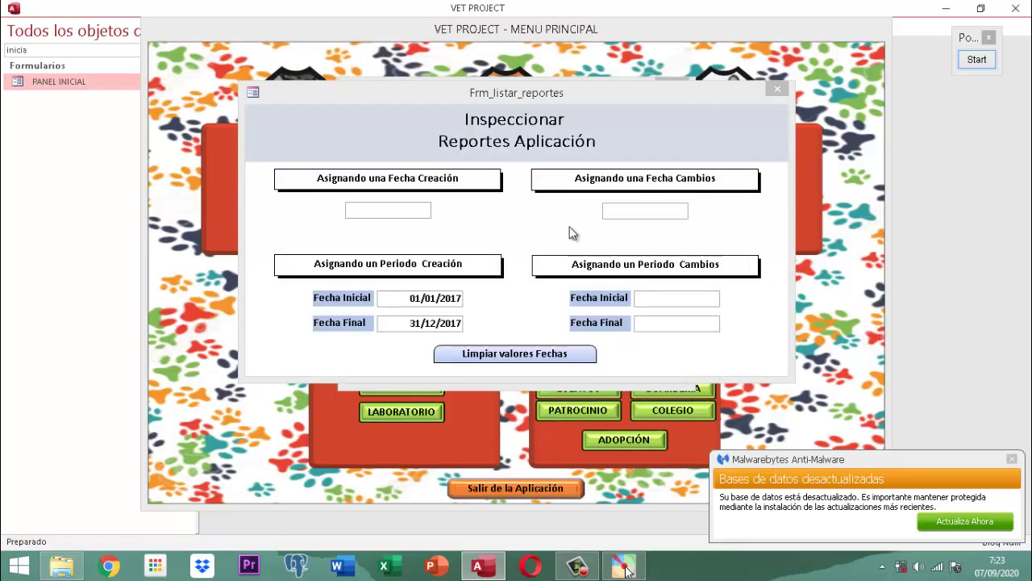
pyautogui.click(517, 357)
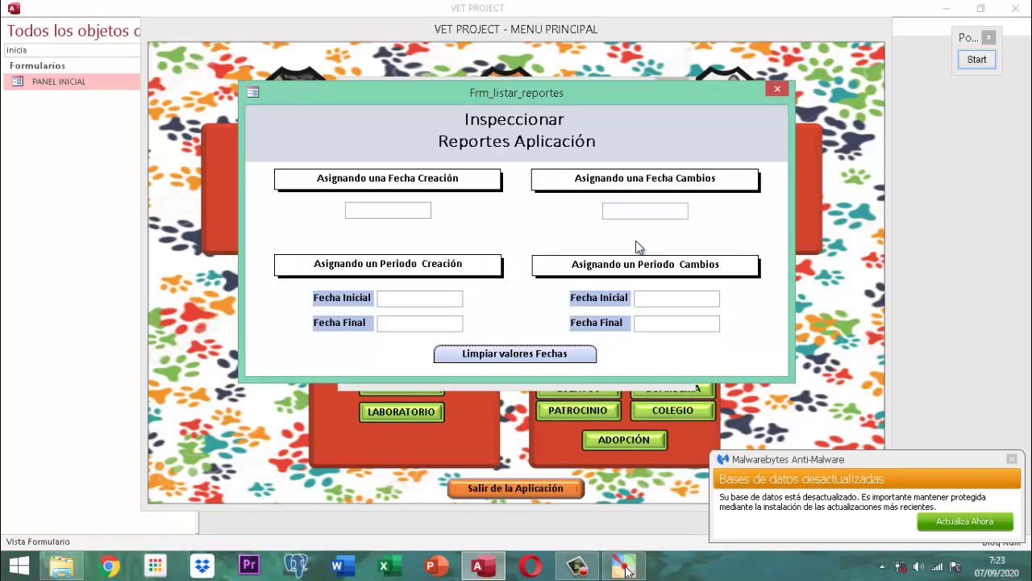
pyautogui.click(773, 89)
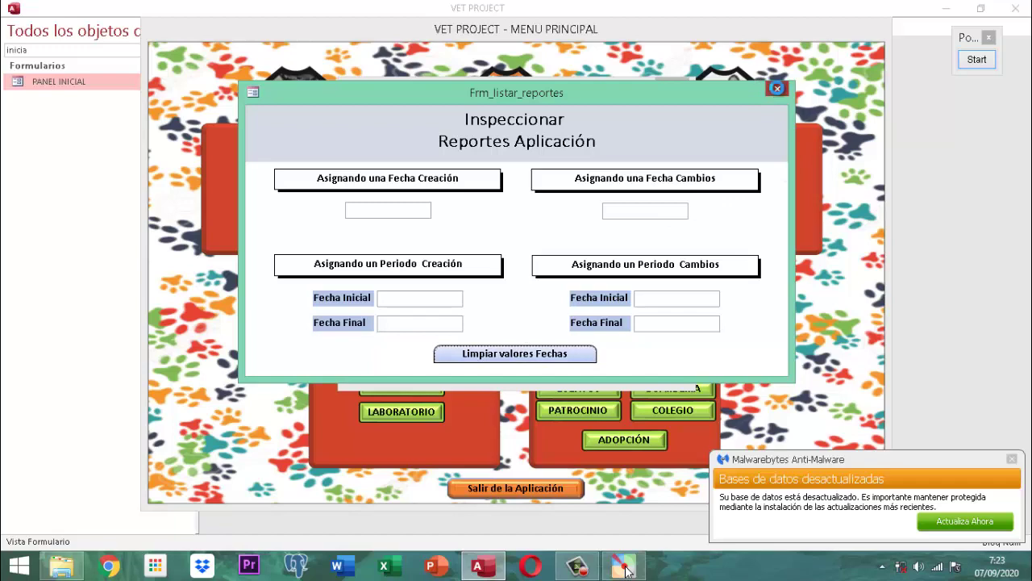